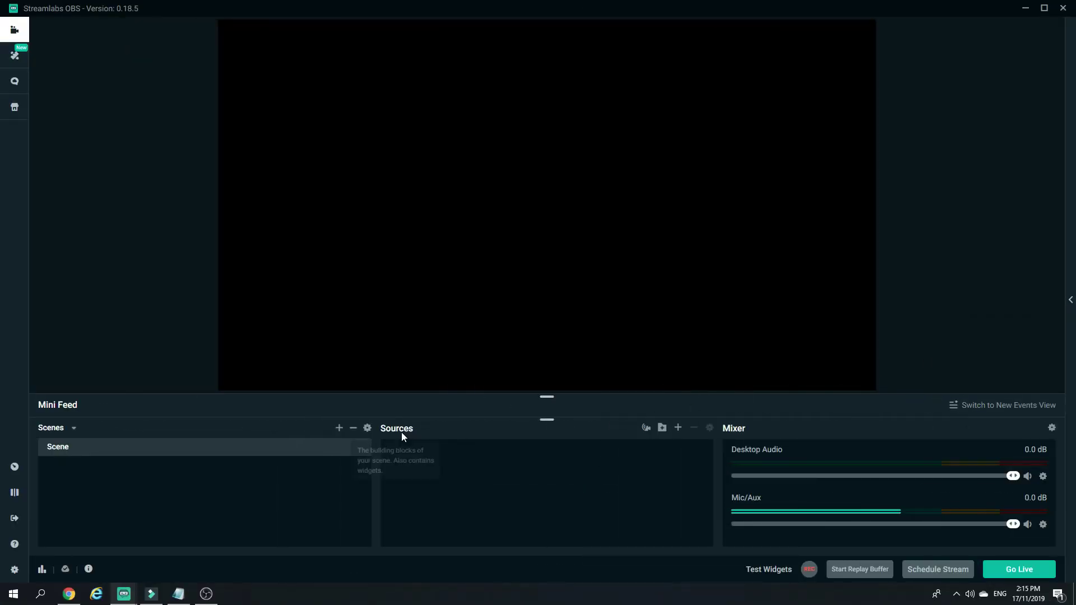
# Step: Add an Alertbox widget source named 'Alert Box', keeping its default alert settings
pyautogui.click(677, 428)
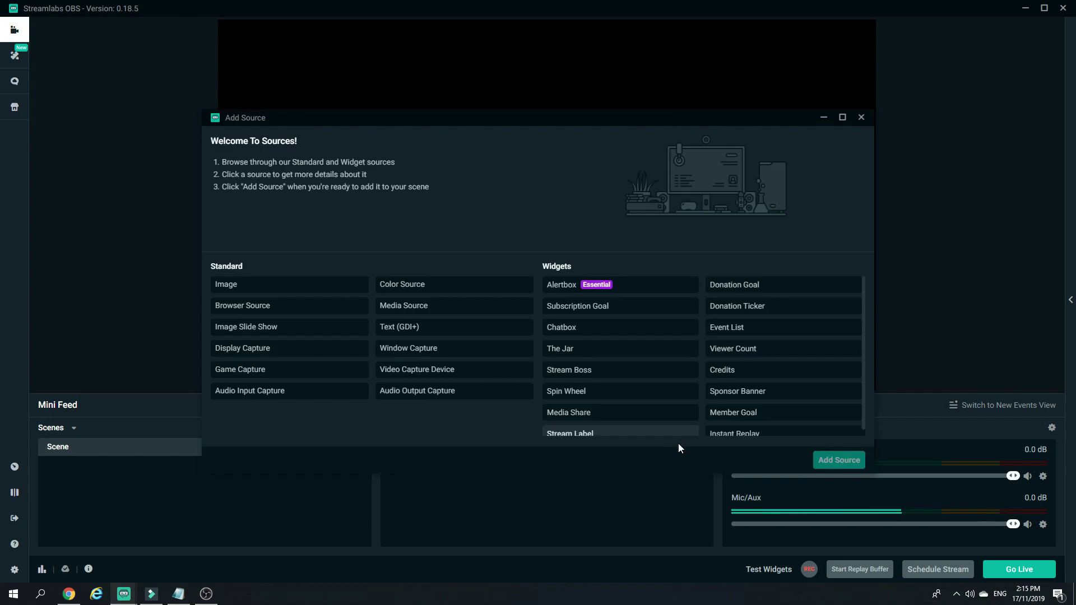
pyautogui.click(617, 289)
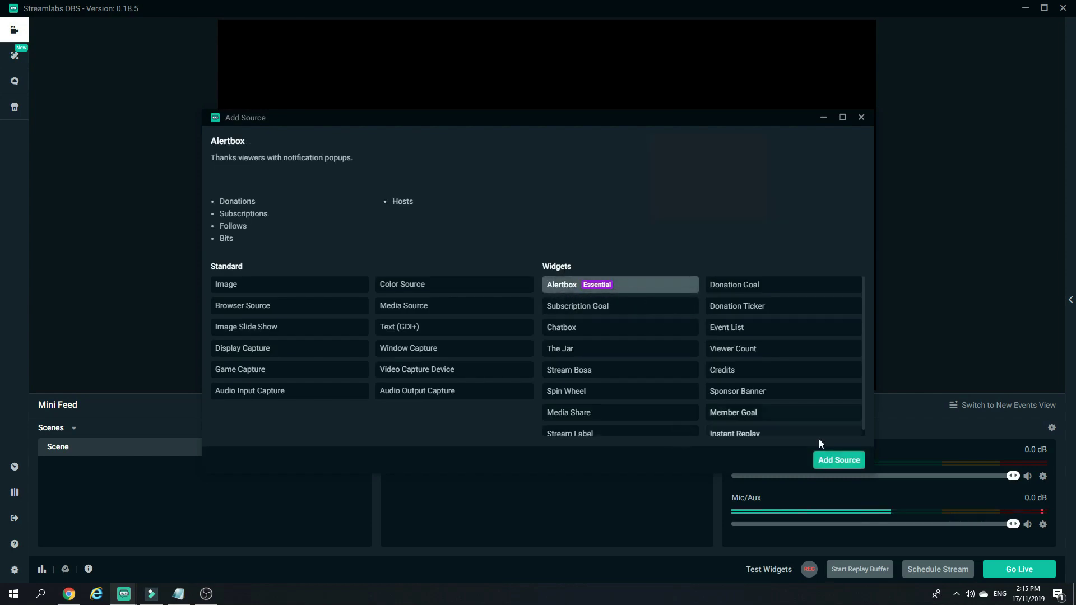
pyautogui.click(830, 459)
pyautogui.click(671, 367)
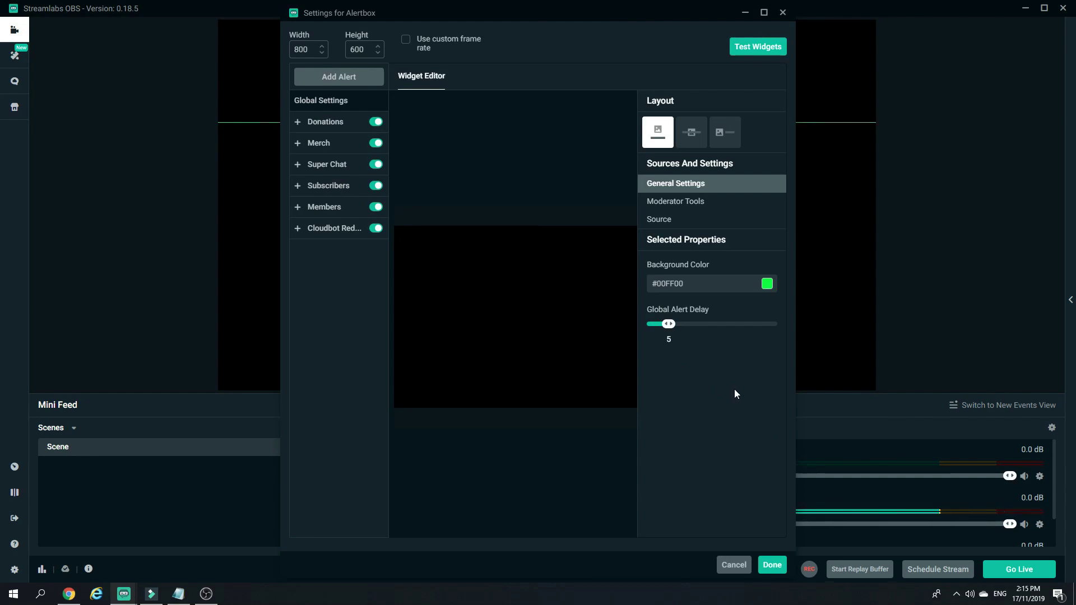
pyautogui.click(298, 123)
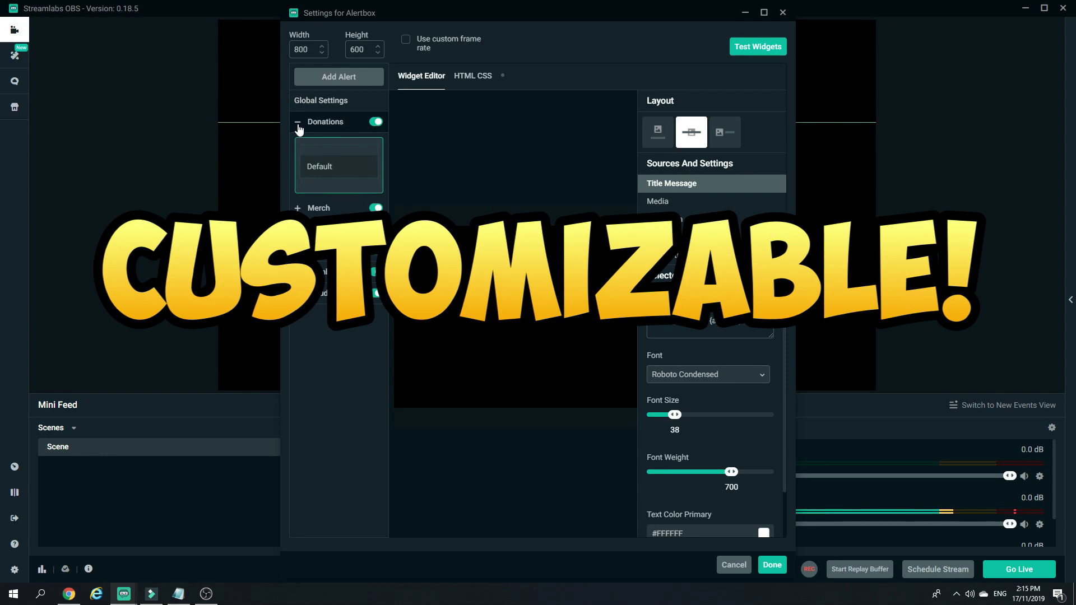
pyautogui.click(299, 123)
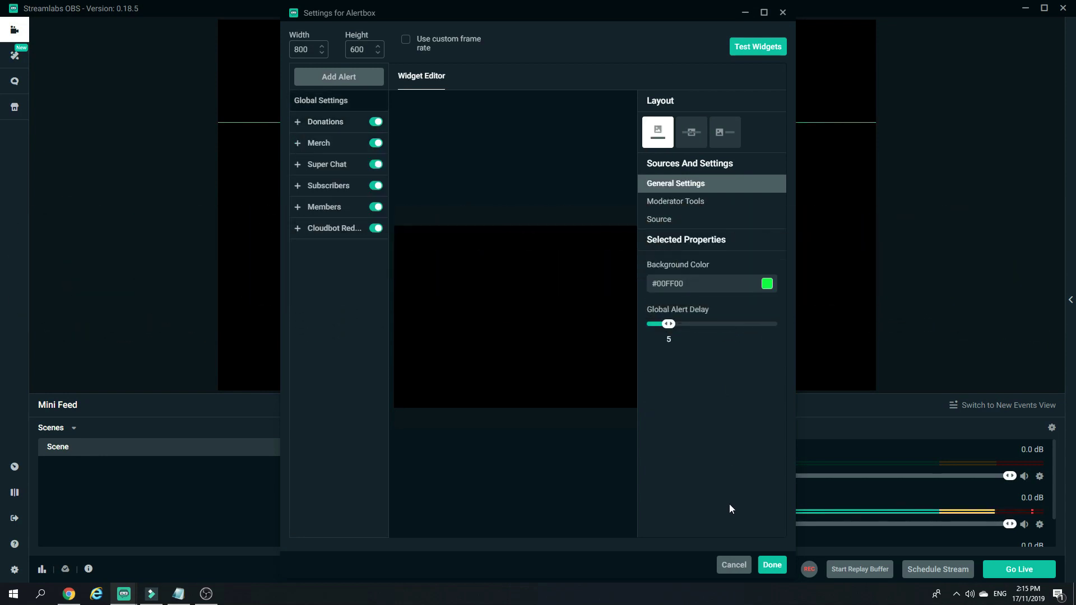
pyautogui.click(771, 565)
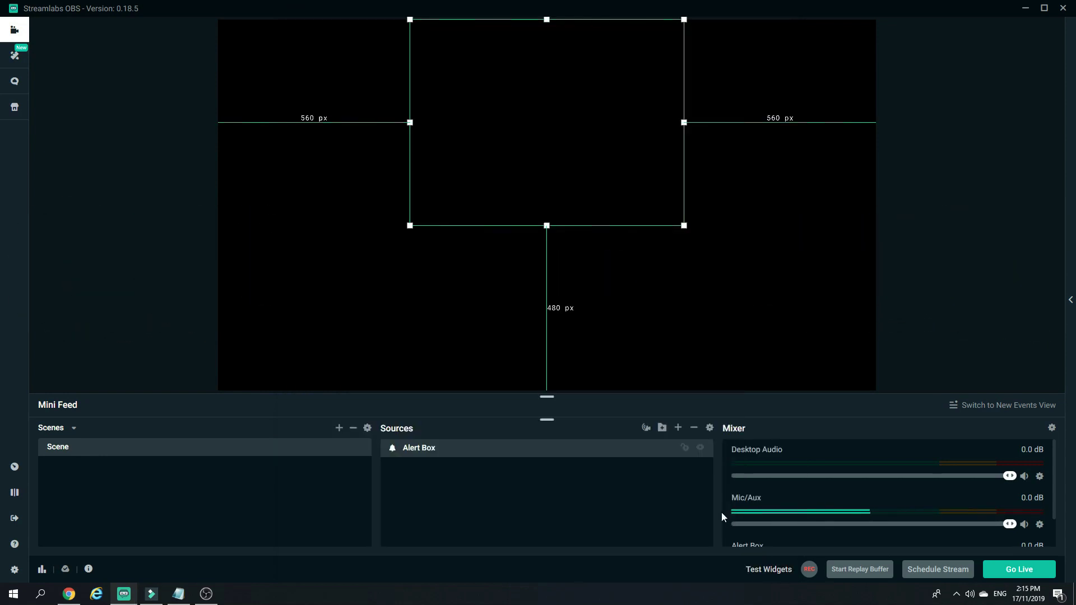
# Step: Shrink the Alert Box and move it higher and left on the canvas
pyautogui.moveTo(563, 171); pyautogui.dragTo(562, 206)
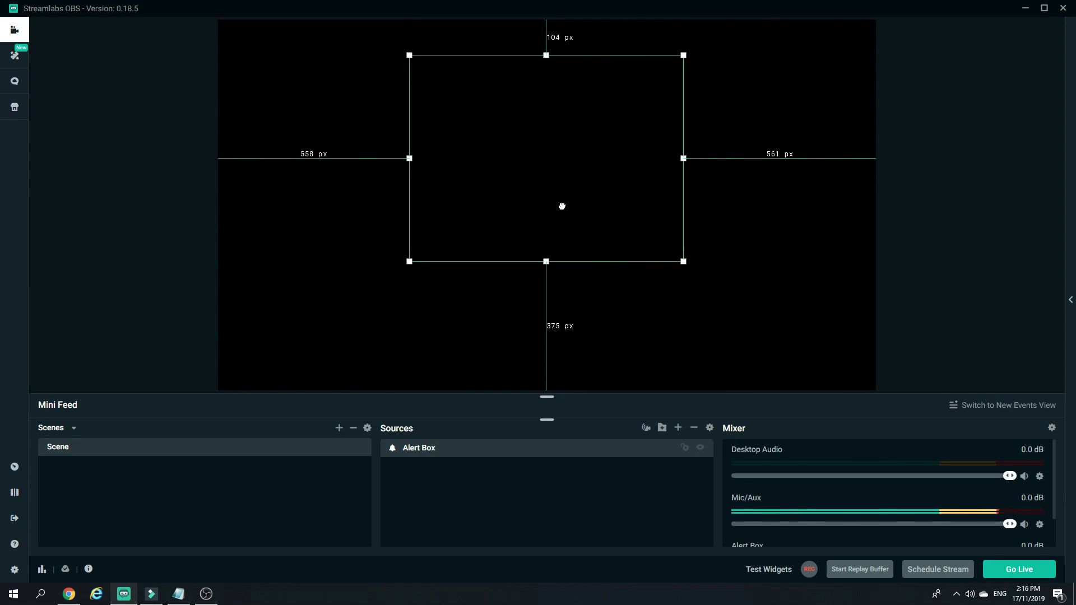
pyautogui.moveTo(684, 261); pyautogui.dragTo(642, 224)
pyautogui.moveTo(557, 175); pyautogui.dragTo(577, 201)
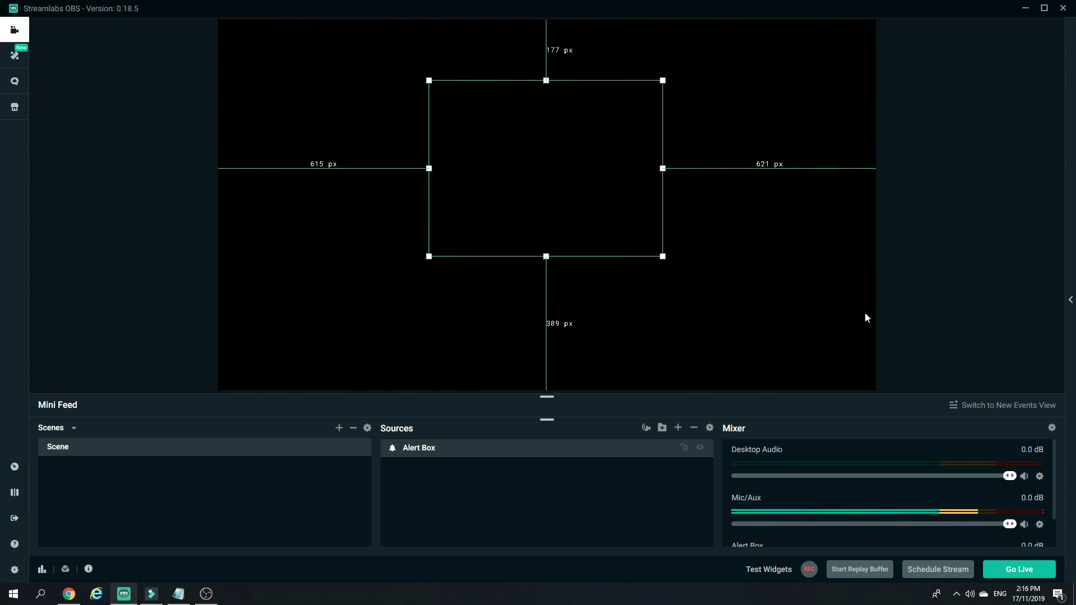
# Step: Fire two test subscriber alerts to check the Alert Box
pyautogui.click(767, 570)
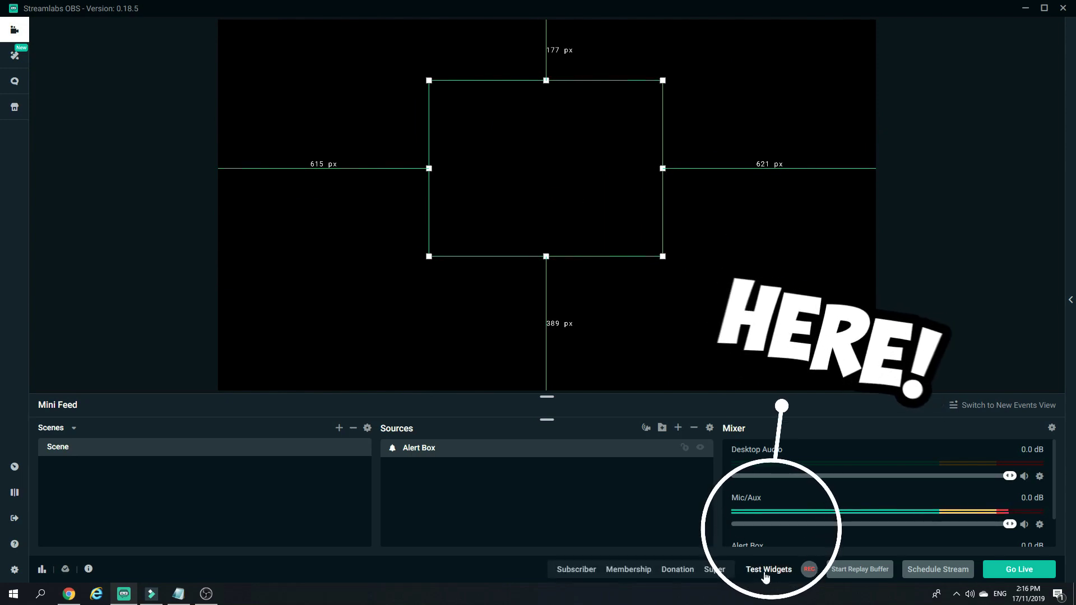
pyautogui.click(570, 570)
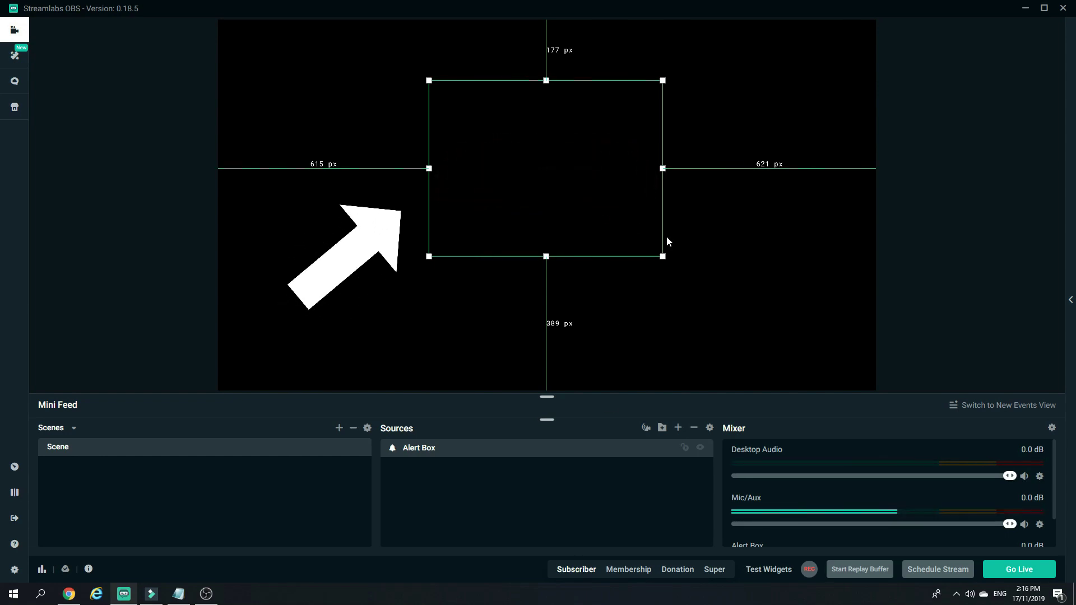
pyautogui.click(577, 570)
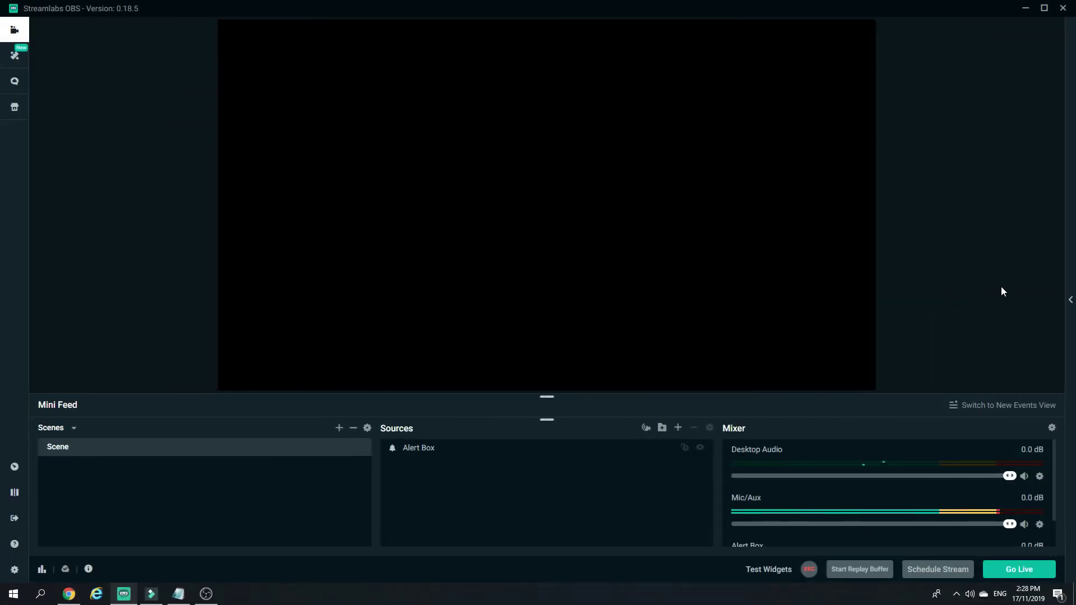
# Step: Add a 'Chat Box' widget with messages hidden after 16, then drag it into position
pyautogui.click(678, 427)
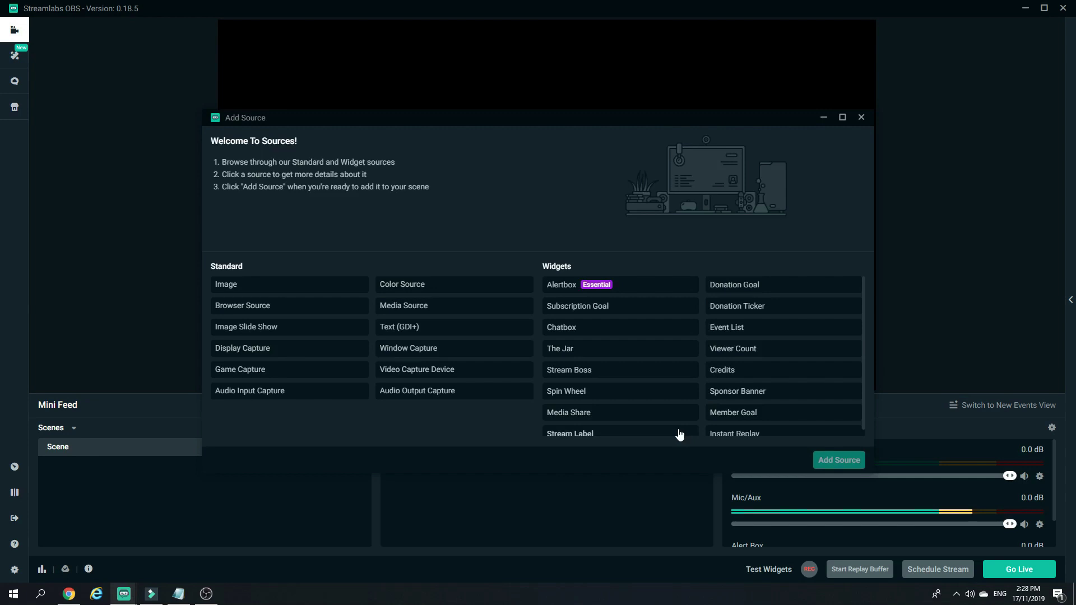
pyautogui.click(590, 333)
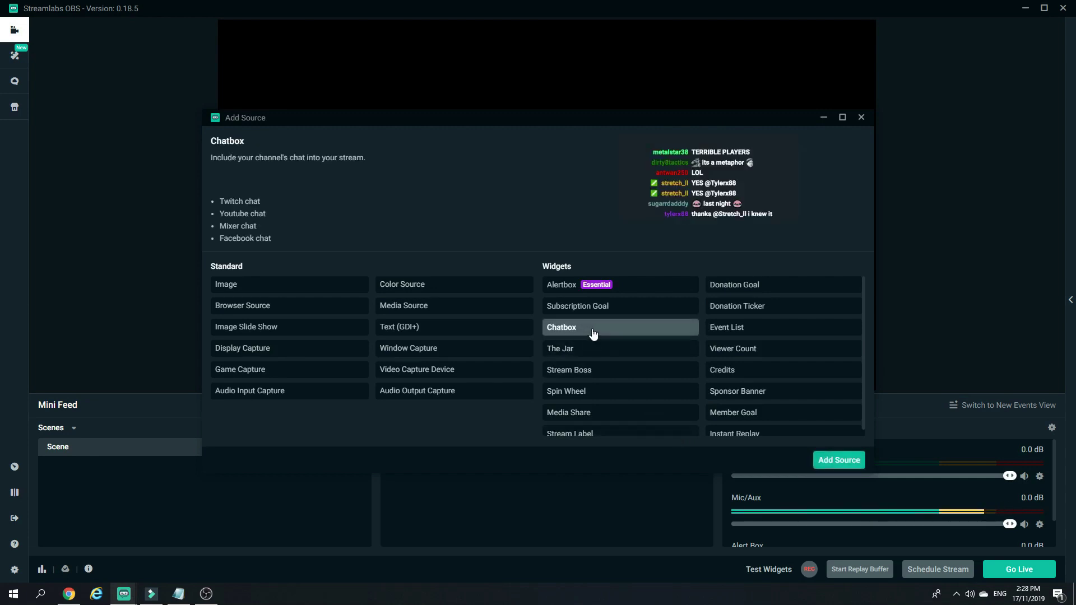
pyautogui.click(837, 460)
pyautogui.click(683, 367)
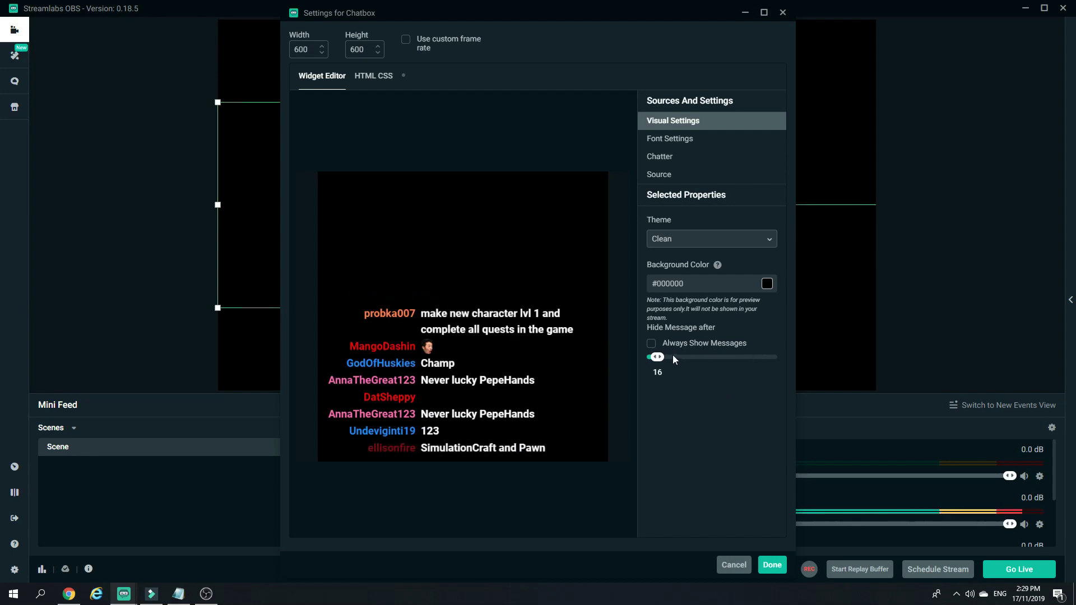
pyautogui.moveTo(664, 362); pyautogui.dragTo(657, 363)
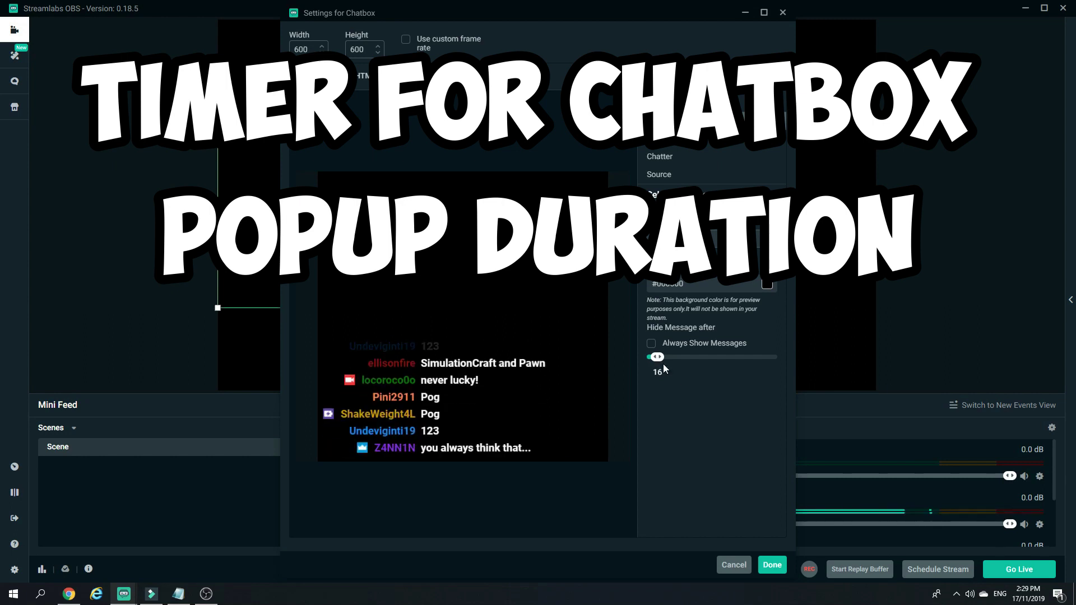
pyautogui.click(772, 565)
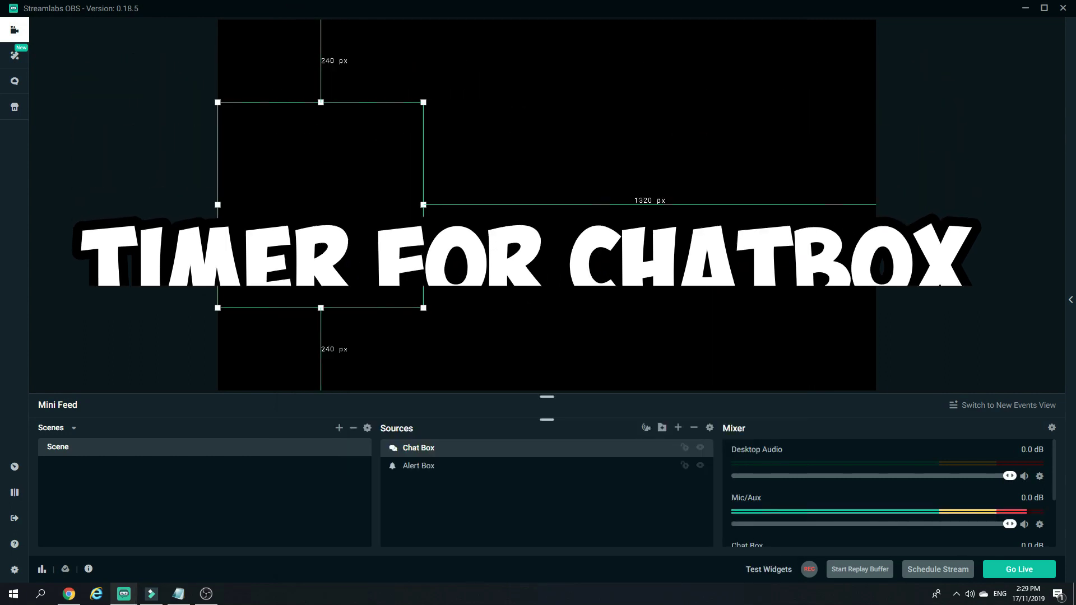
pyautogui.moveTo(377, 246); pyautogui.dragTo(776, 223)
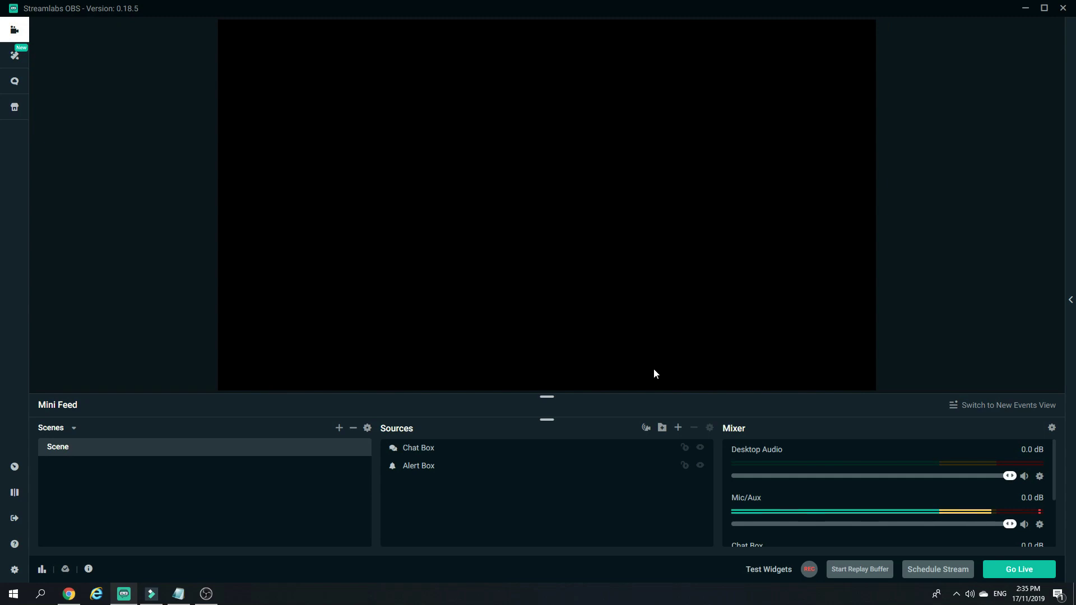
# Step: Add a Subscription Goal widget named 'Subscriber Goal' and open its dashboard widget settings
pyautogui.click(677, 428)
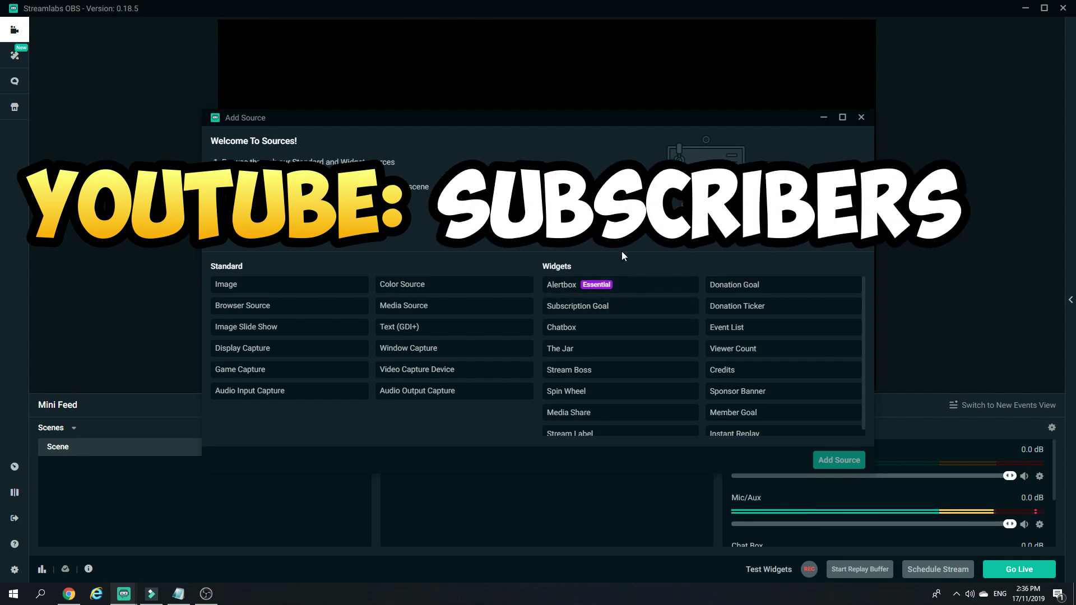
pyautogui.click(613, 310)
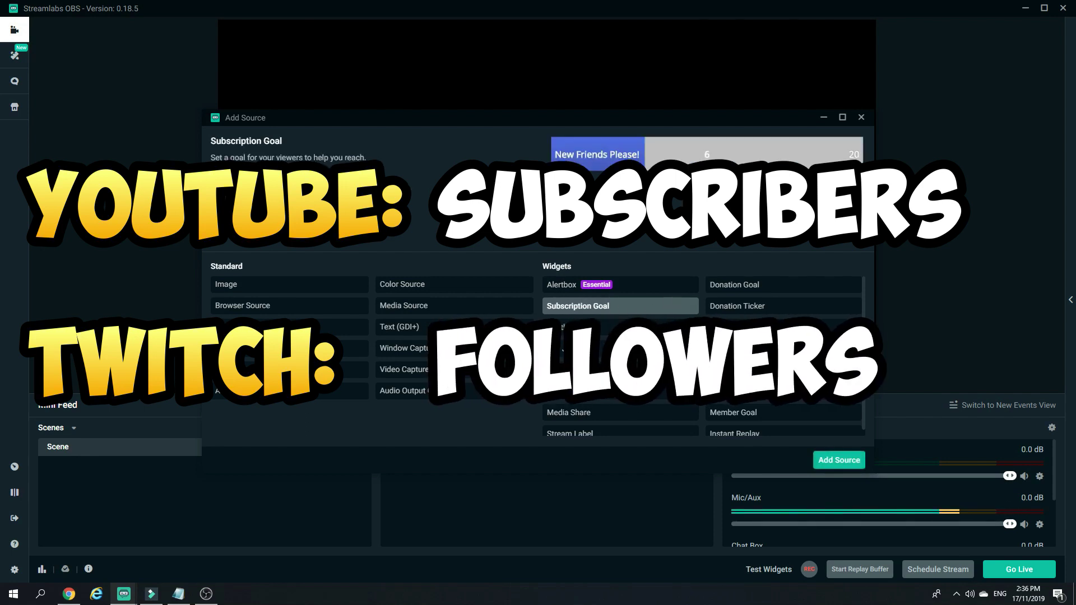
pyautogui.click(838, 461)
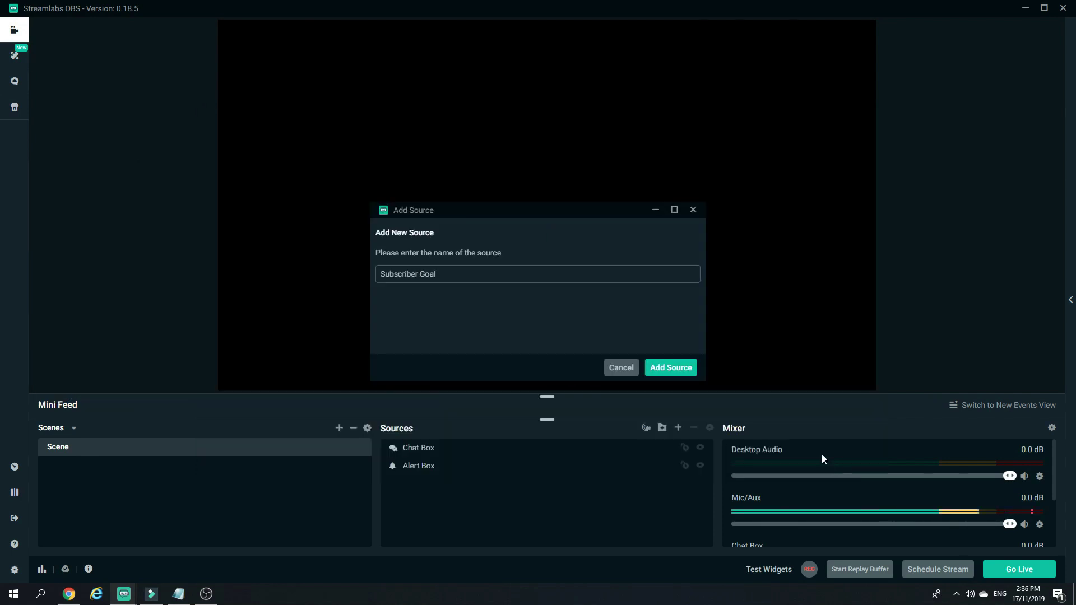
pyautogui.click(690, 373)
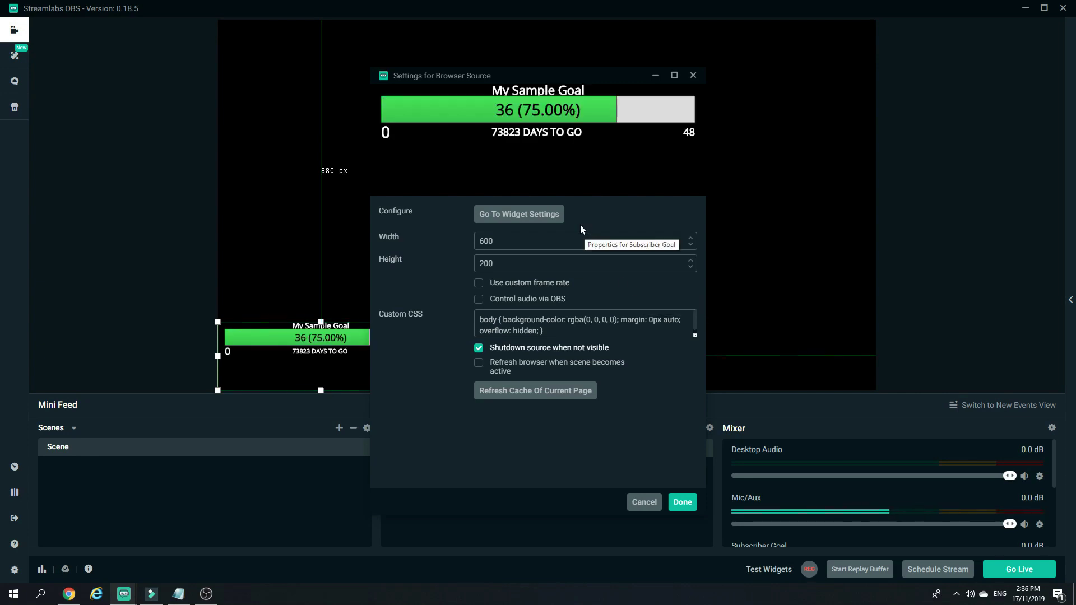
pyautogui.click(548, 216)
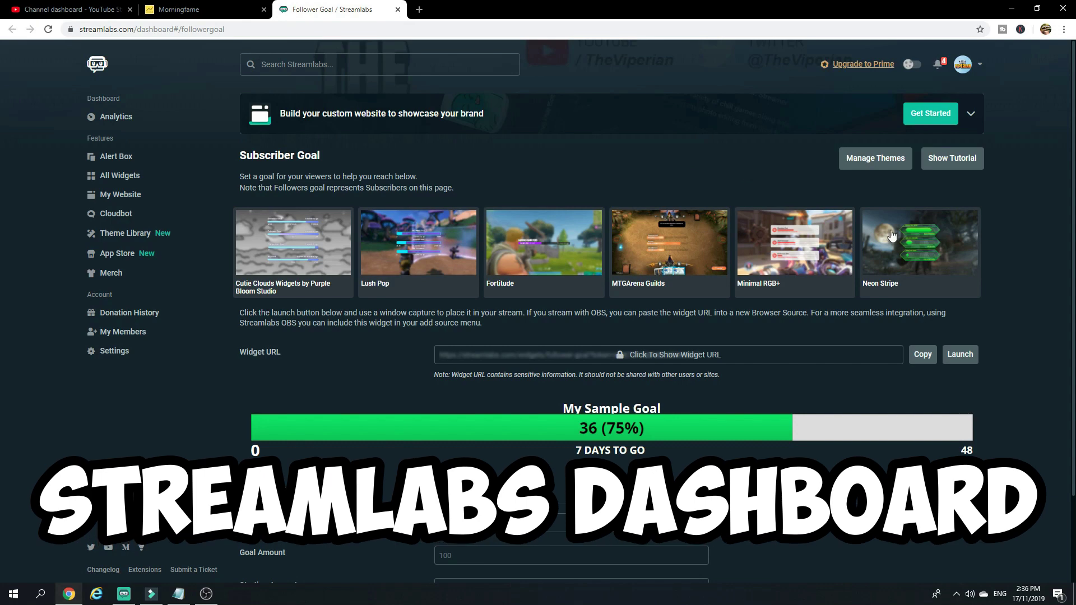
# Step: Start the '1000 Sub Goals' goal: target 1000, starting amount 730, ending 12/31/2019
pyautogui.scroll(-2, 1030, 308)
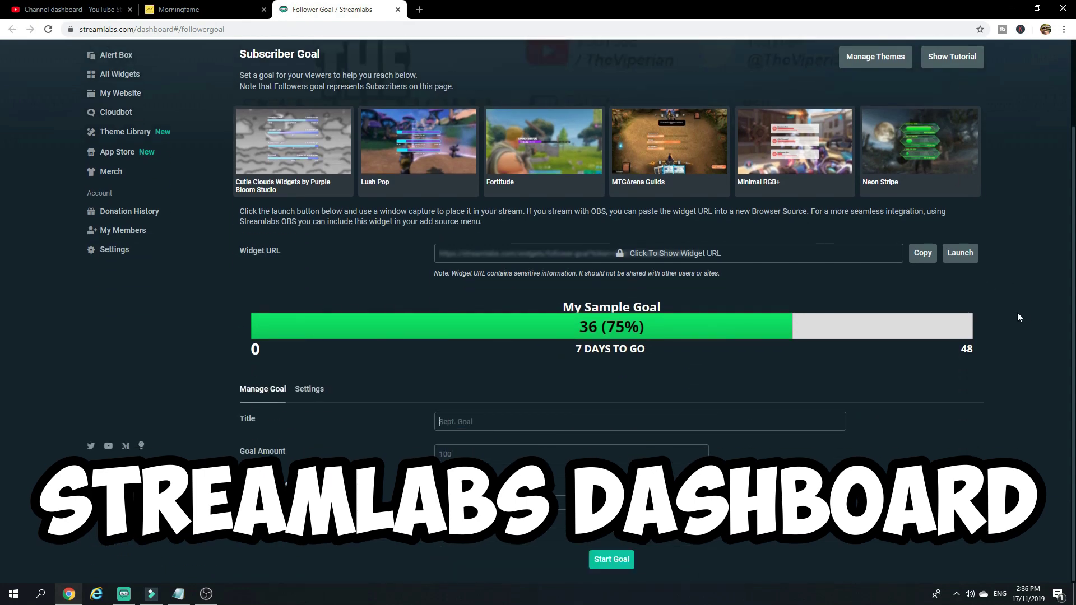
pyautogui.click(861, 389)
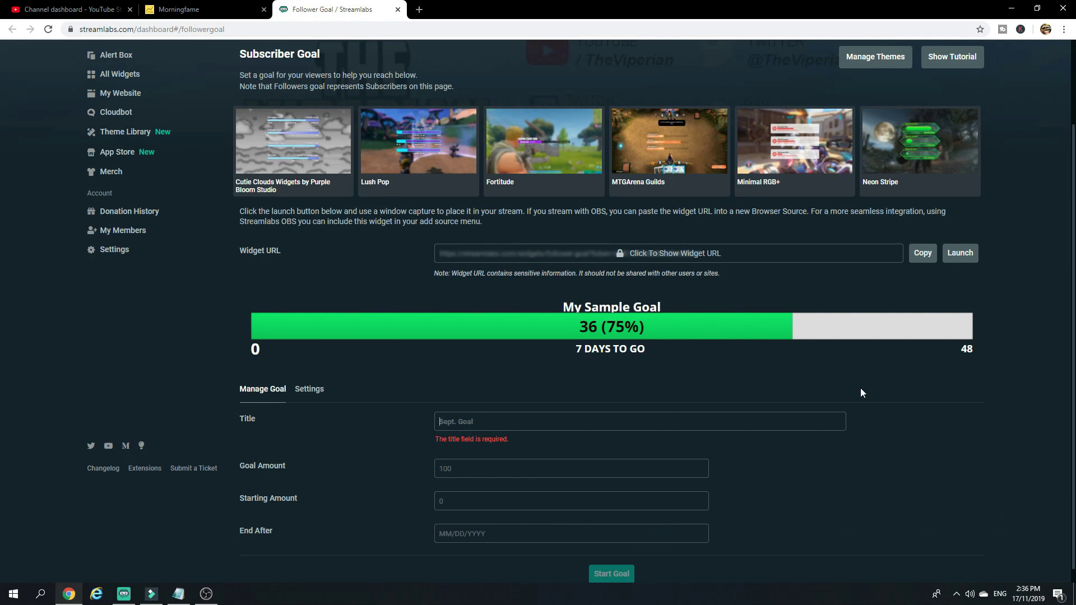
pyautogui.write('1000 Sub Goals')
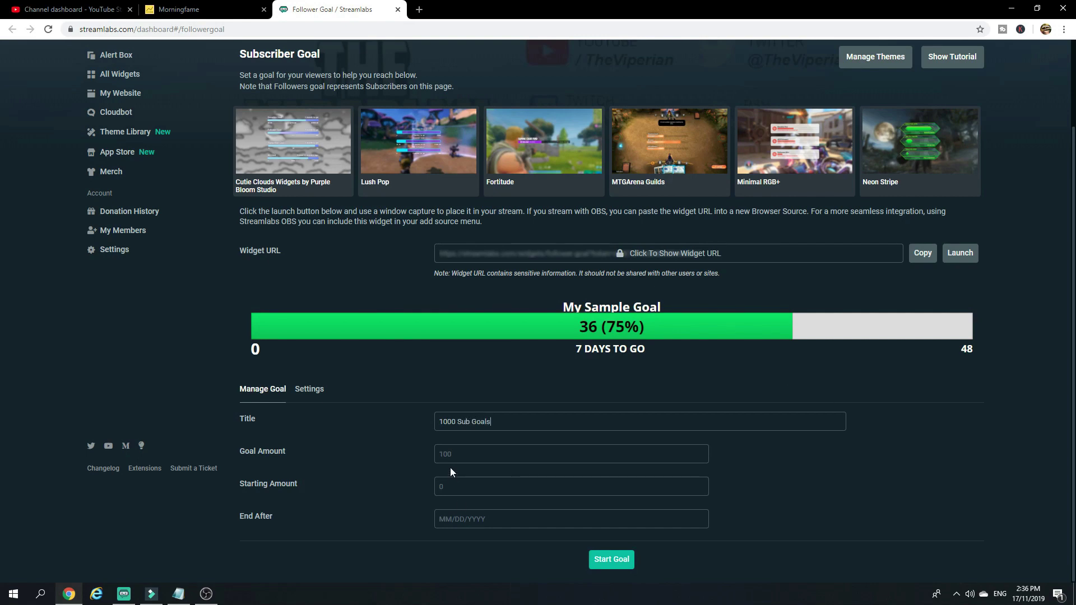
pyautogui.write('000')
pyautogui.press('Tab')
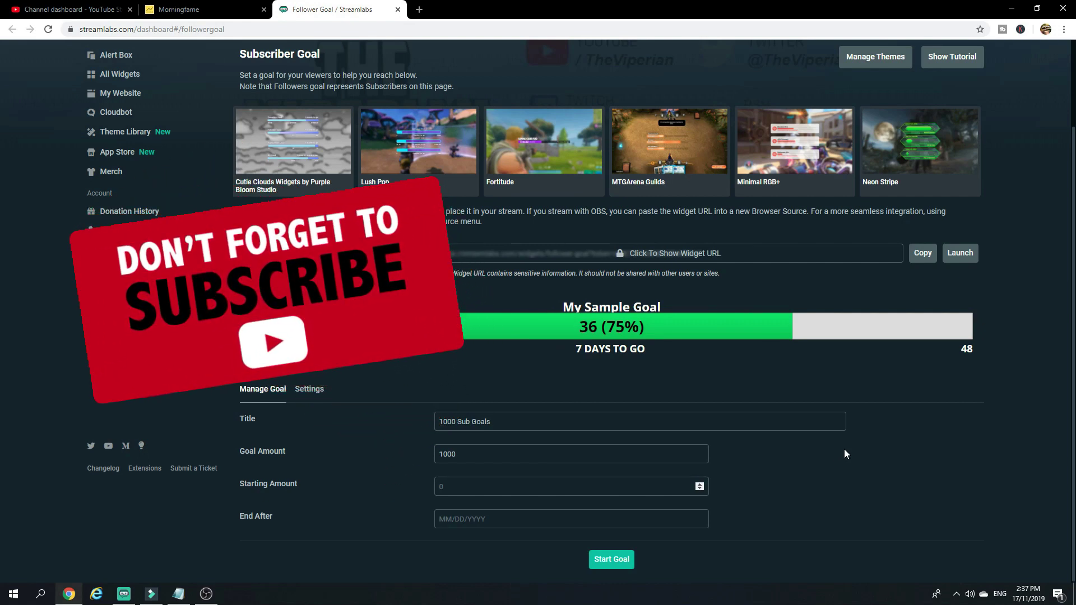
pyautogui.write('730')
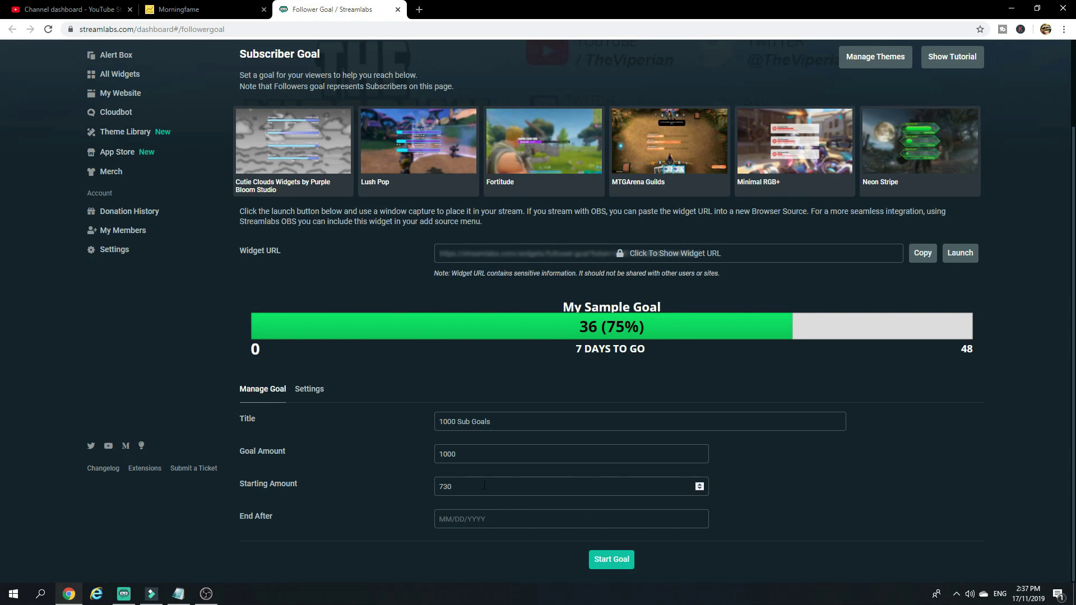
pyautogui.moveTo(538, 487); pyautogui.dragTo(420, 486)
pyautogui.click(409, 457)
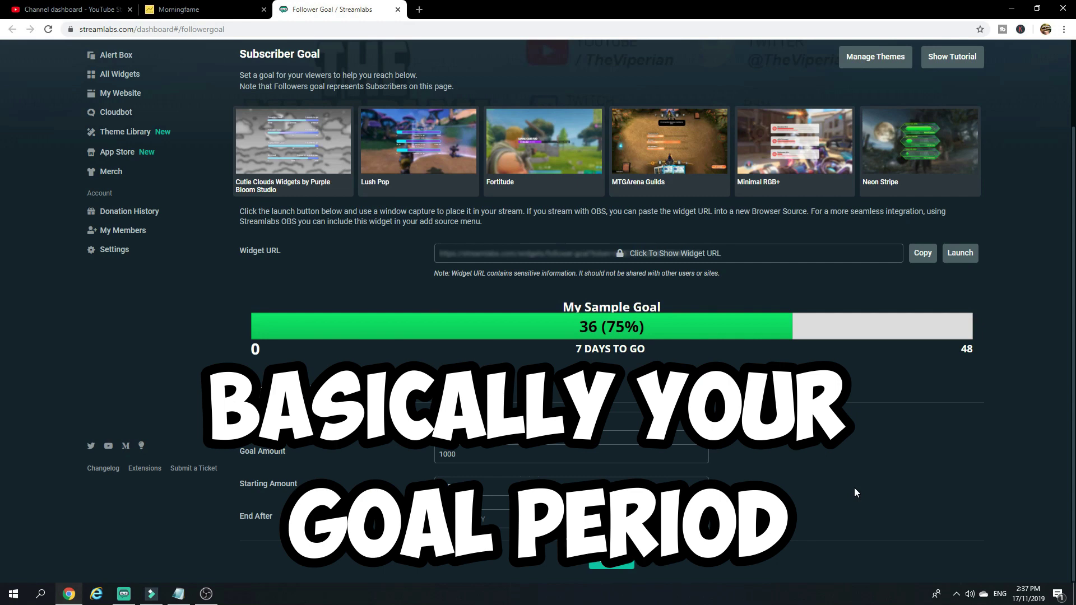
pyautogui.write('12')
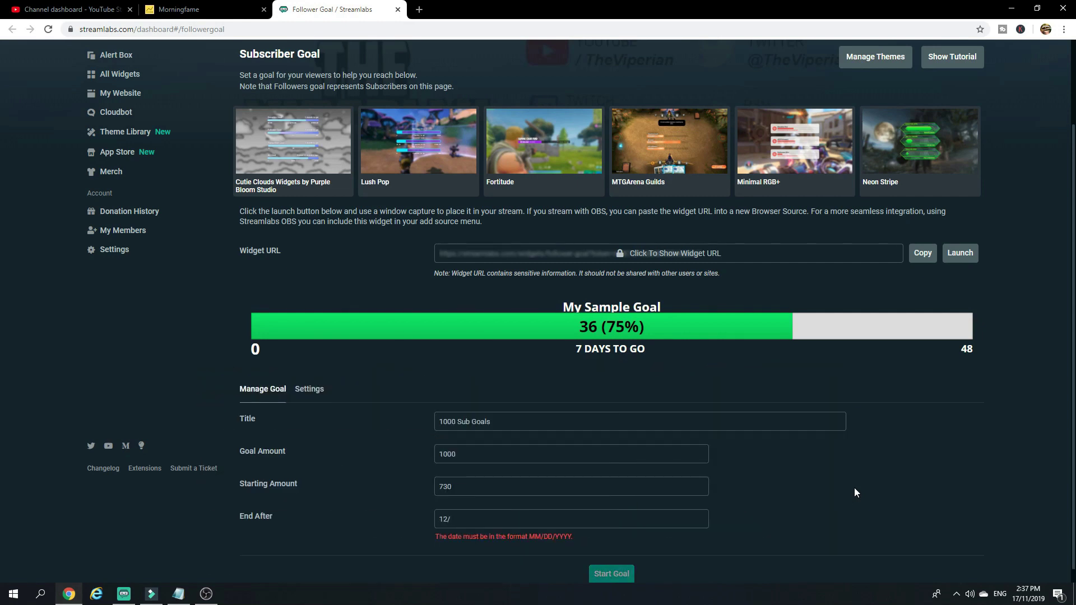
pyautogui.write('/31/2019')
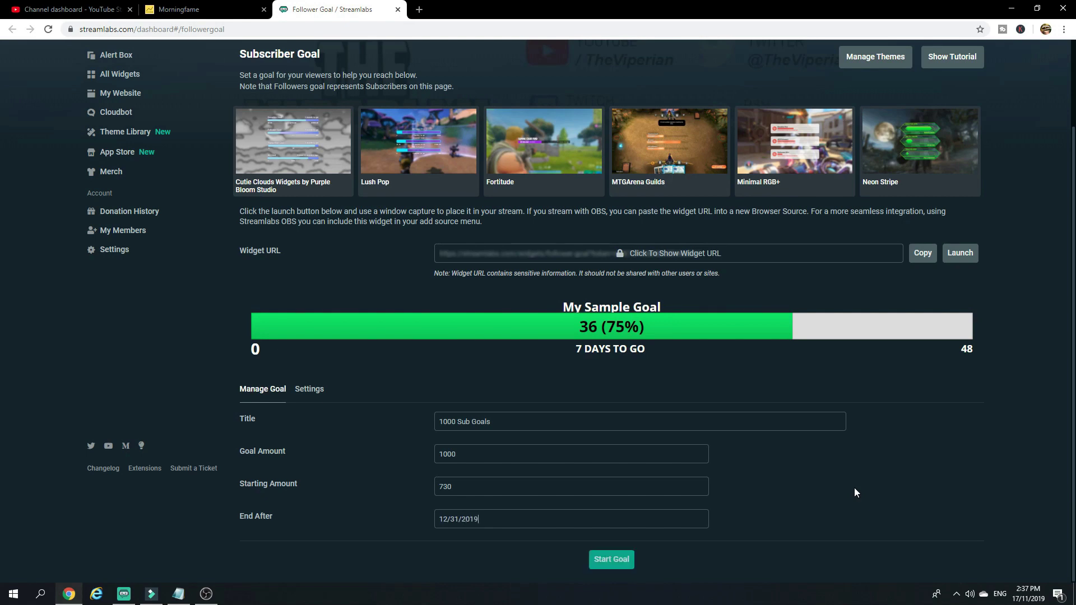
pyautogui.click(610, 561)
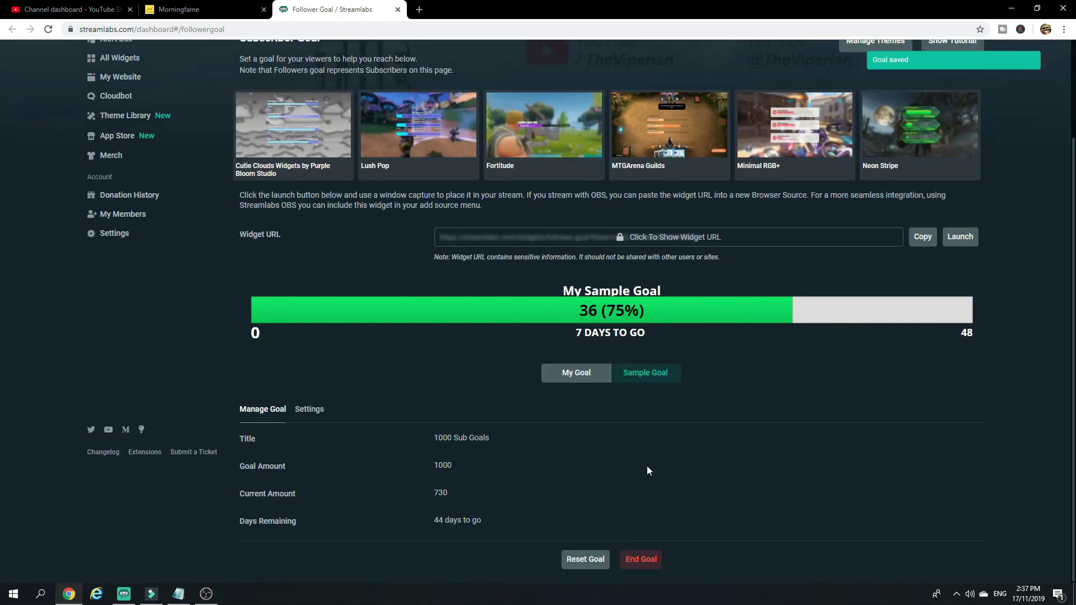
pyautogui.click(124, 594)
# Step: Move the subscriber goal bar to the top centre and fire a test subscriber alert
pyautogui.moveTo(414, 388); pyautogui.dragTo(688, 134)
pyautogui.click(913, 156)
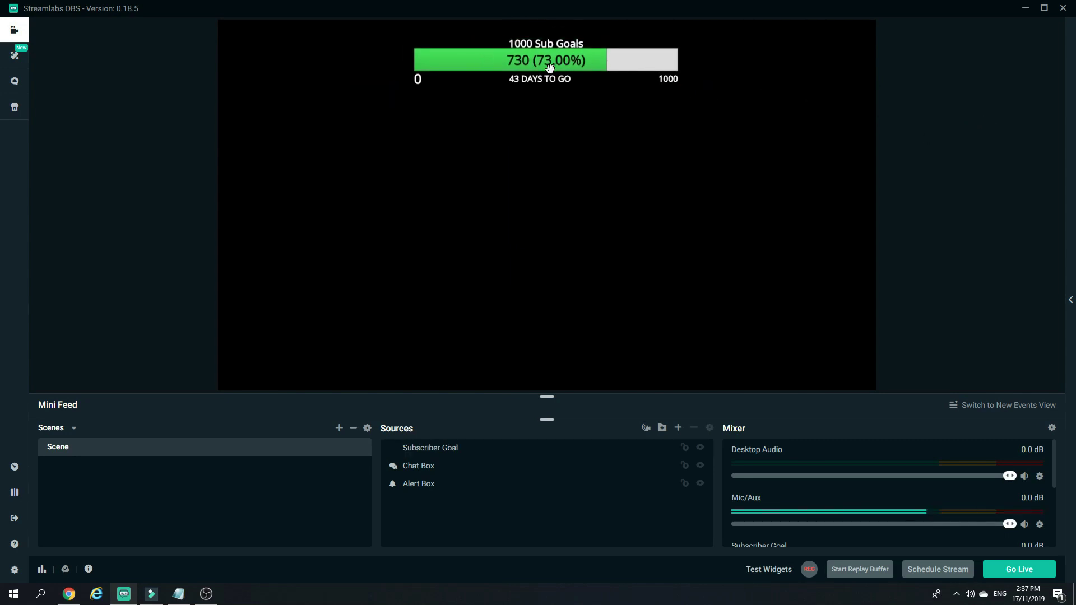
pyautogui.click(765, 577)
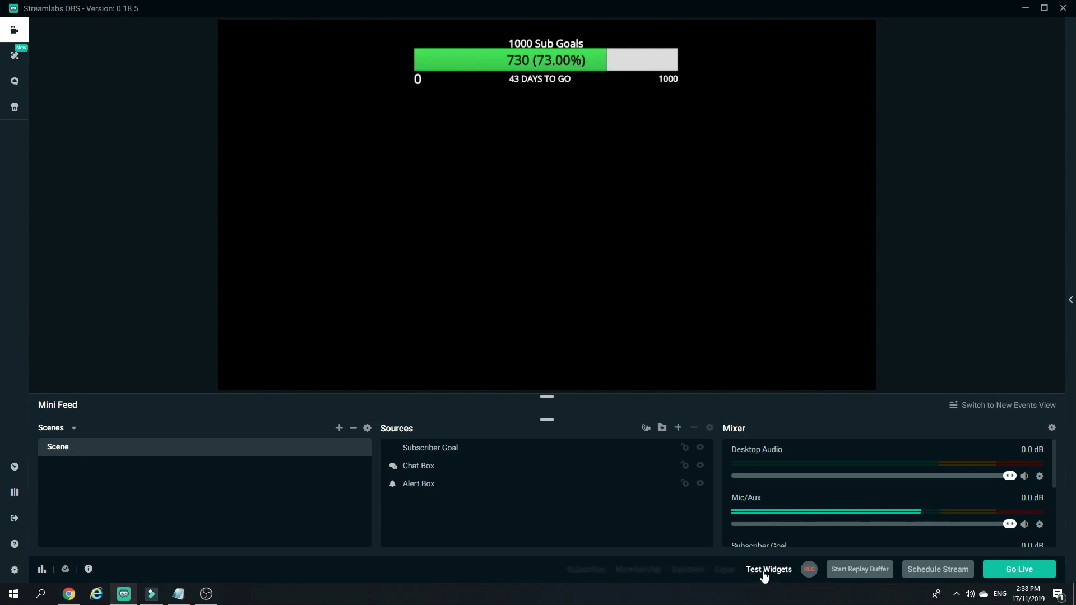
pyautogui.click(584, 574)
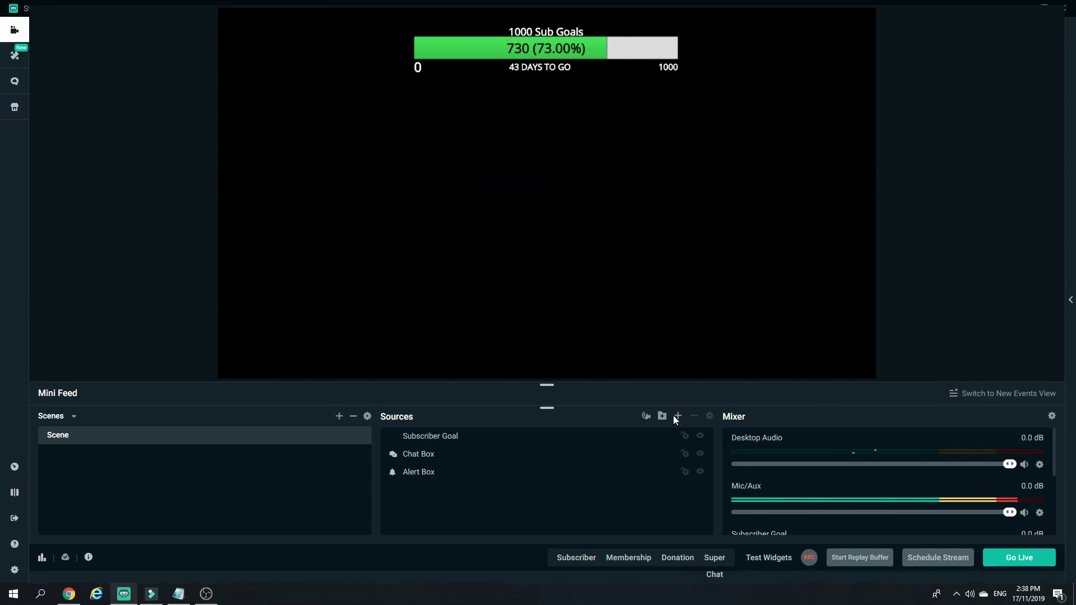
# Step: Add a Donation Goal widget source named 'Donation Goal'
pyautogui.click(676, 416)
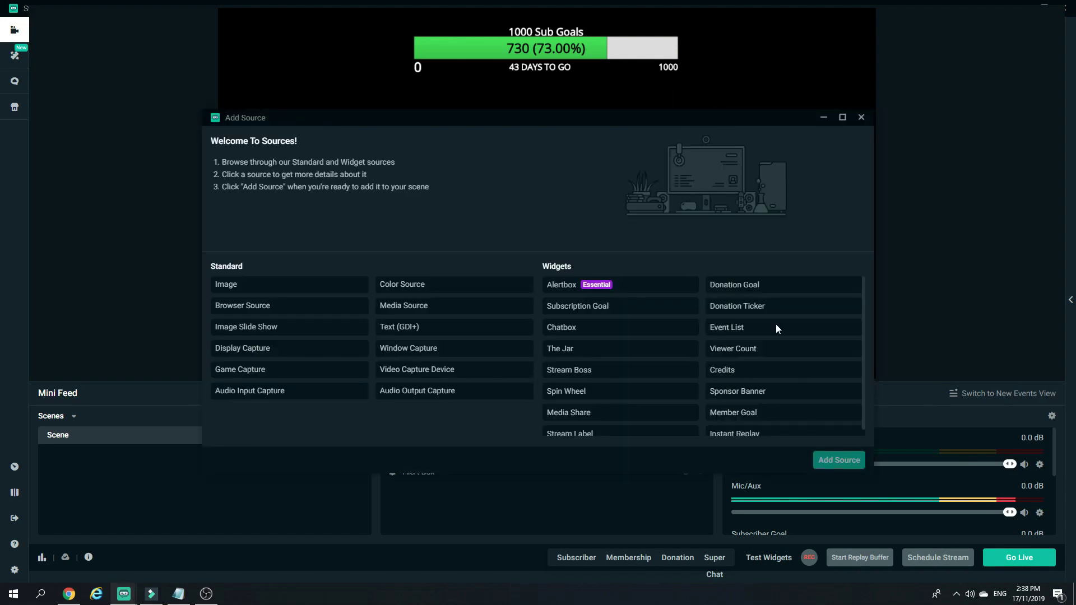
pyautogui.click(785, 285)
pyautogui.click(834, 461)
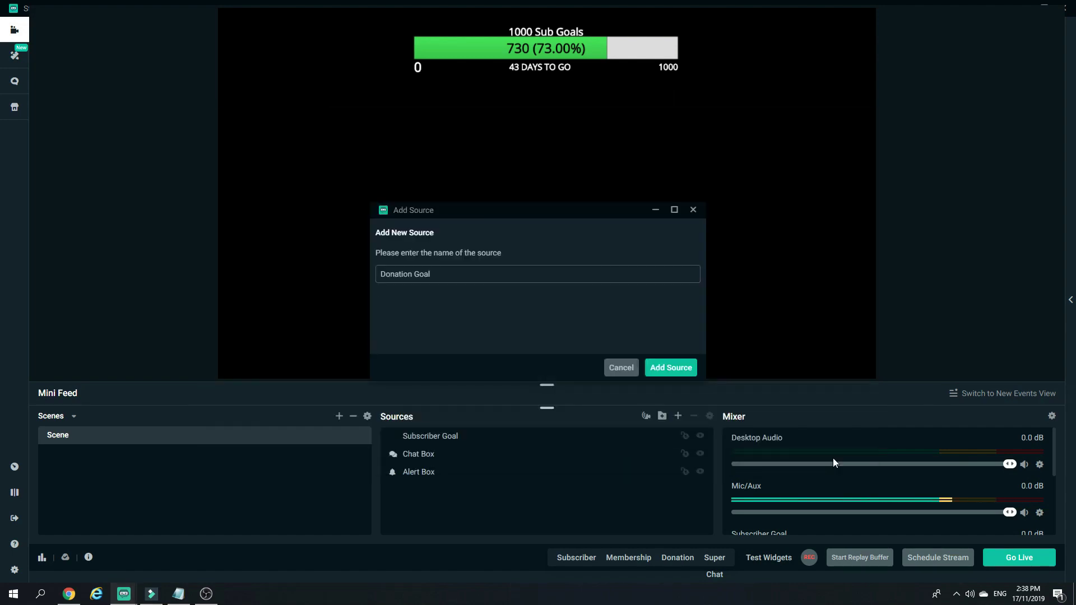
pyautogui.click(672, 368)
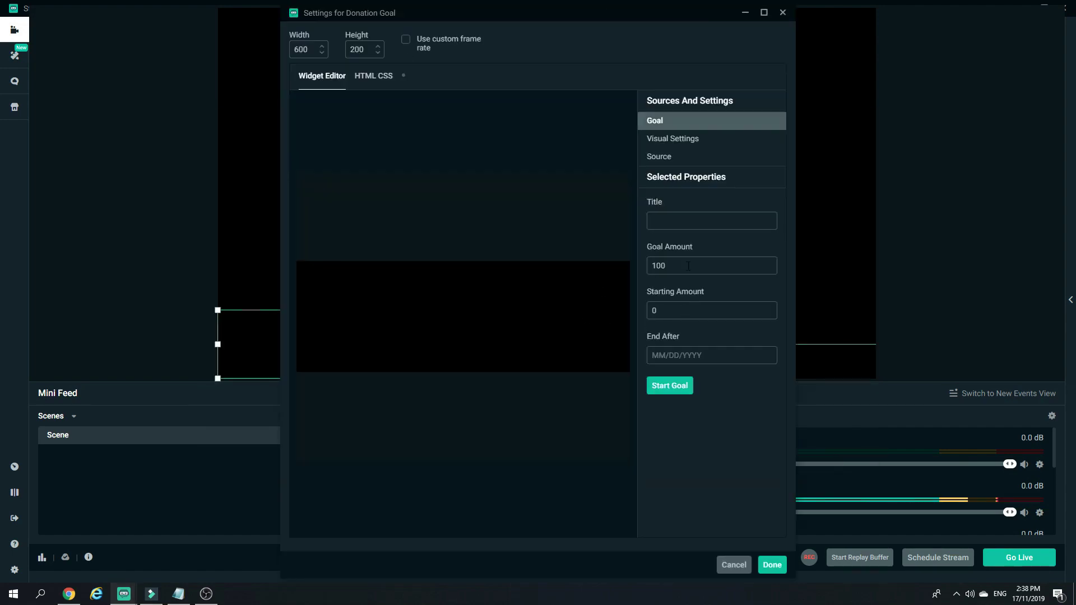
# Step: Start a donation goal titled 'New Keyboard' with goal amount 150 and an end date
pyautogui.click(710, 220)
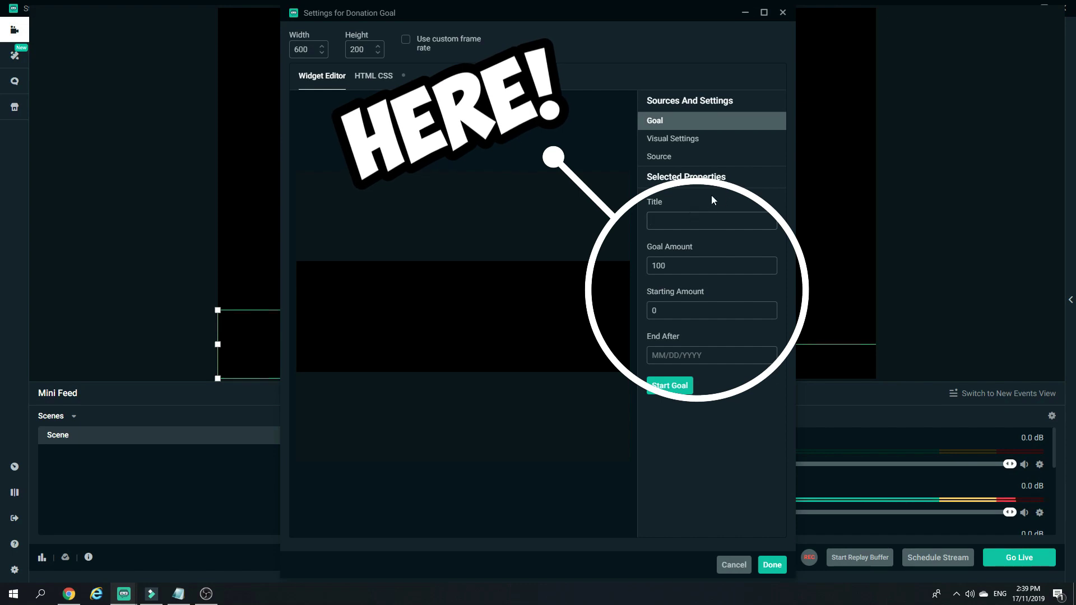
pyautogui.write('N')
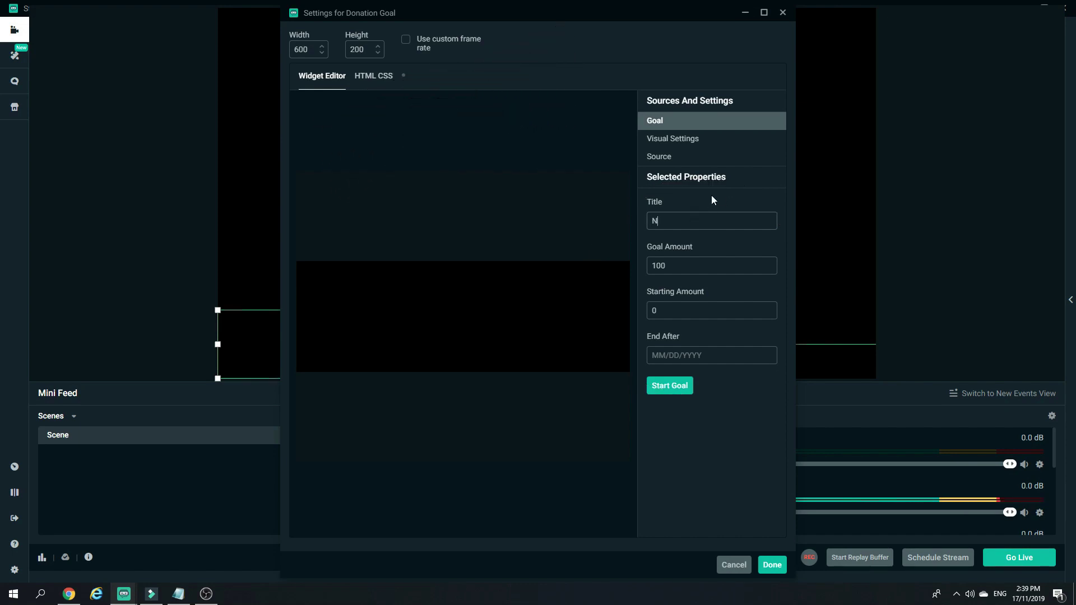
pyautogui.write('ew Keyboard')
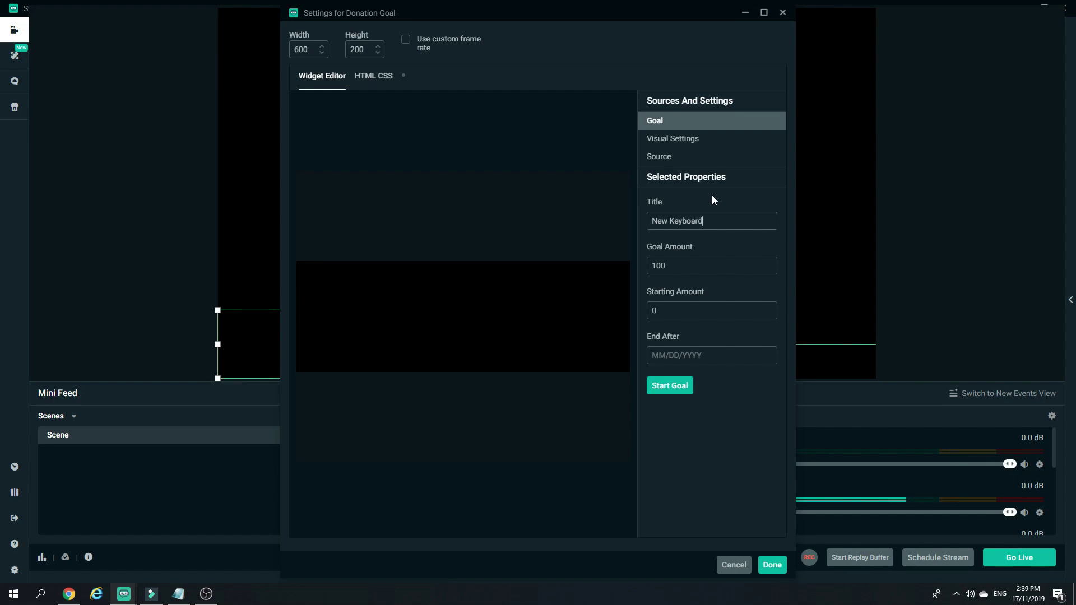
pyautogui.click(719, 259)
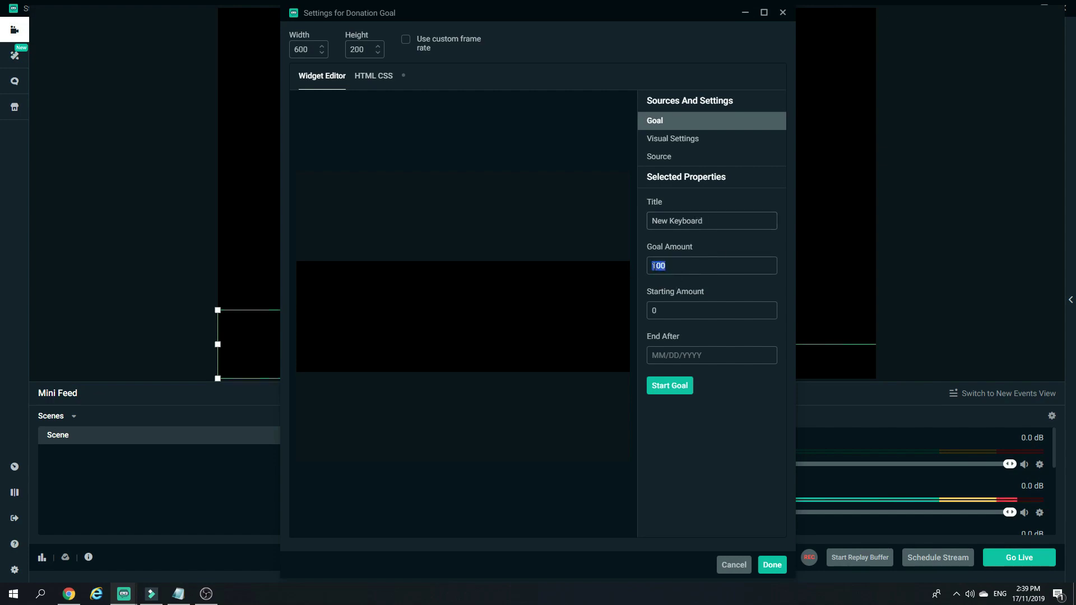
pyautogui.press('Tab')
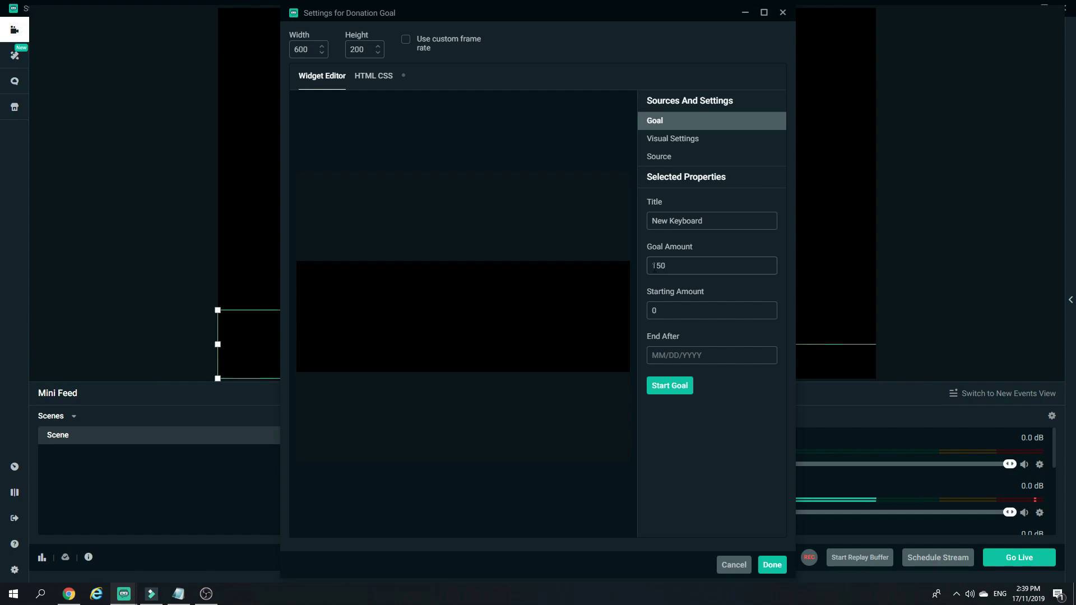
pyautogui.click(690, 349)
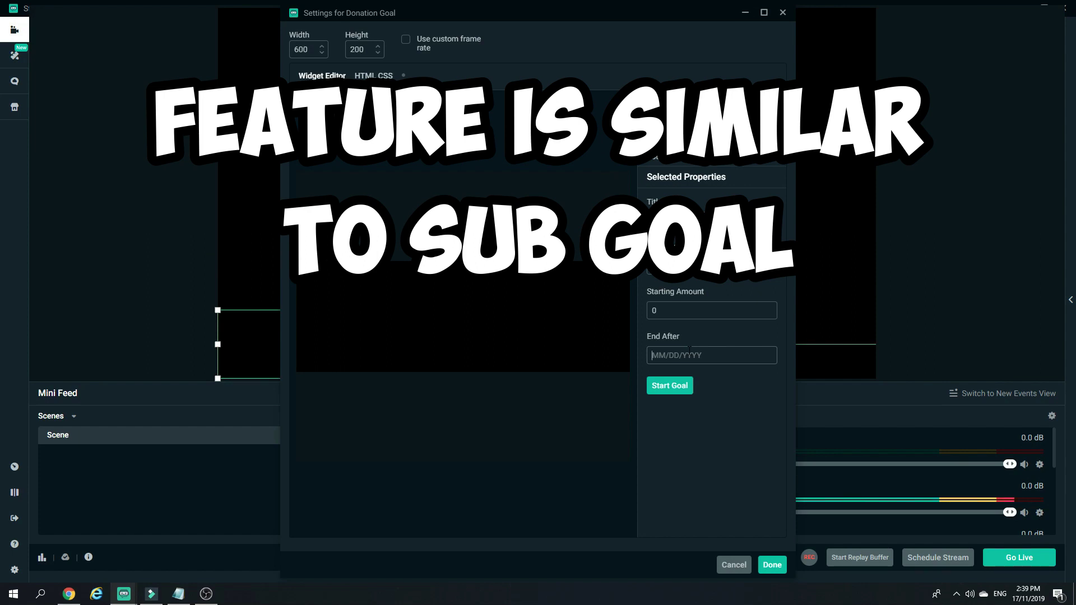
pyautogui.write('12/')
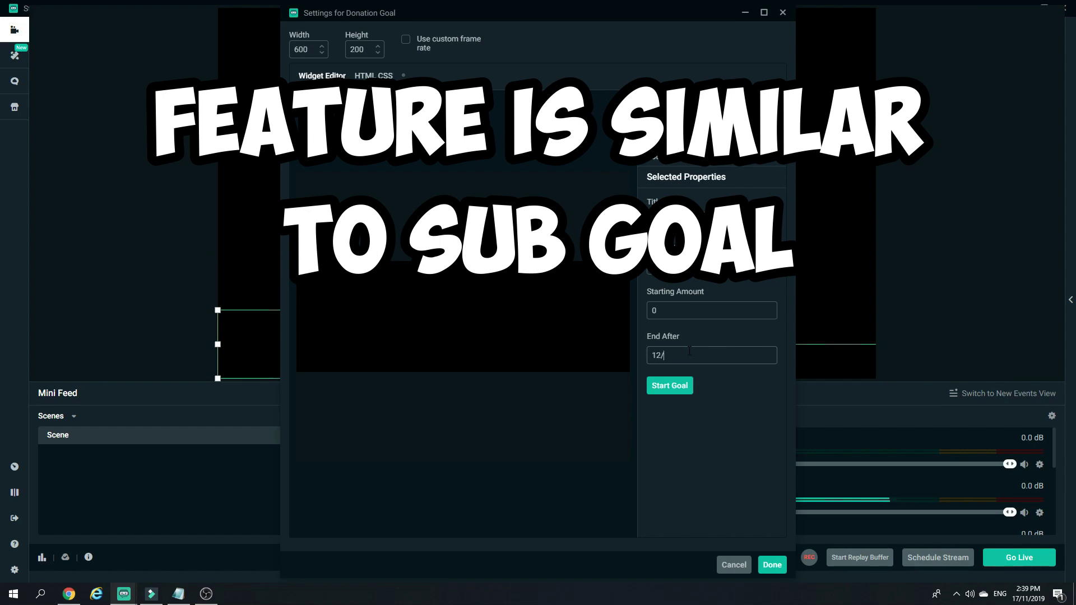
pyautogui.write('31/2019')
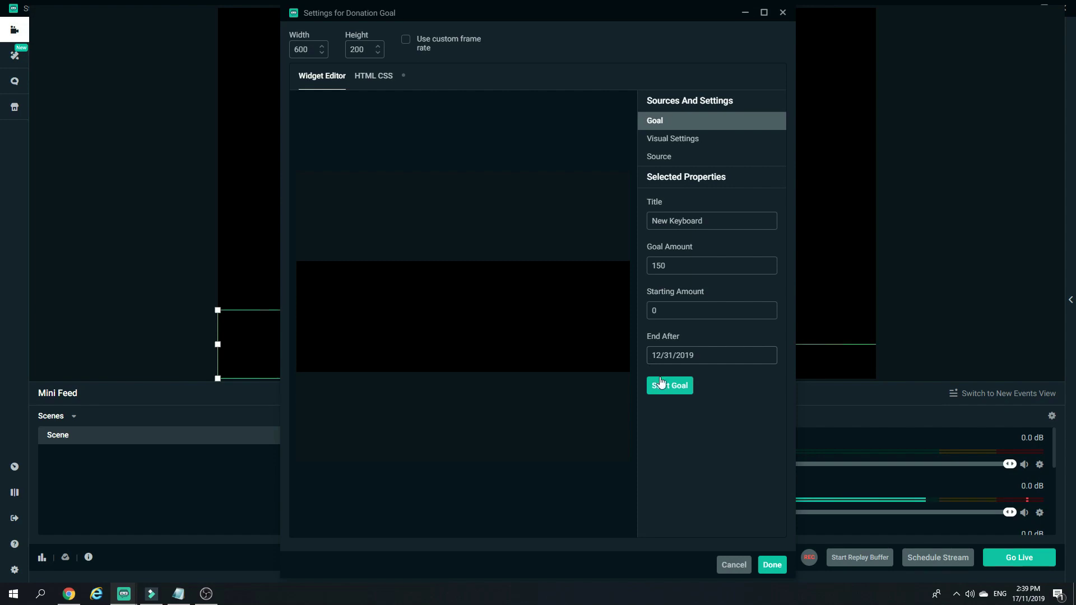
pyautogui.click(661, 383)
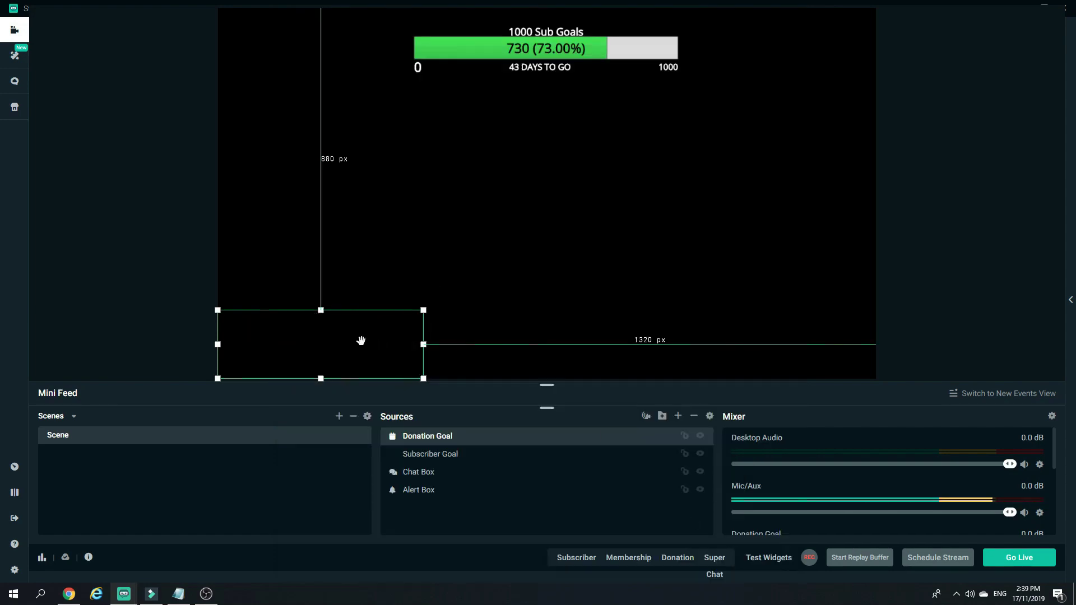
# Step: Place the New Keyboard bar at bottom centre below the subscriber goal; toggle both goals' visibility
pyautogui.moveTo(361, 340); pyautogui.dragTo(357, 319)
pyautogui.click(640, 240)
pyautogui.click(565, 203)
pyautogui.click(302, 318)
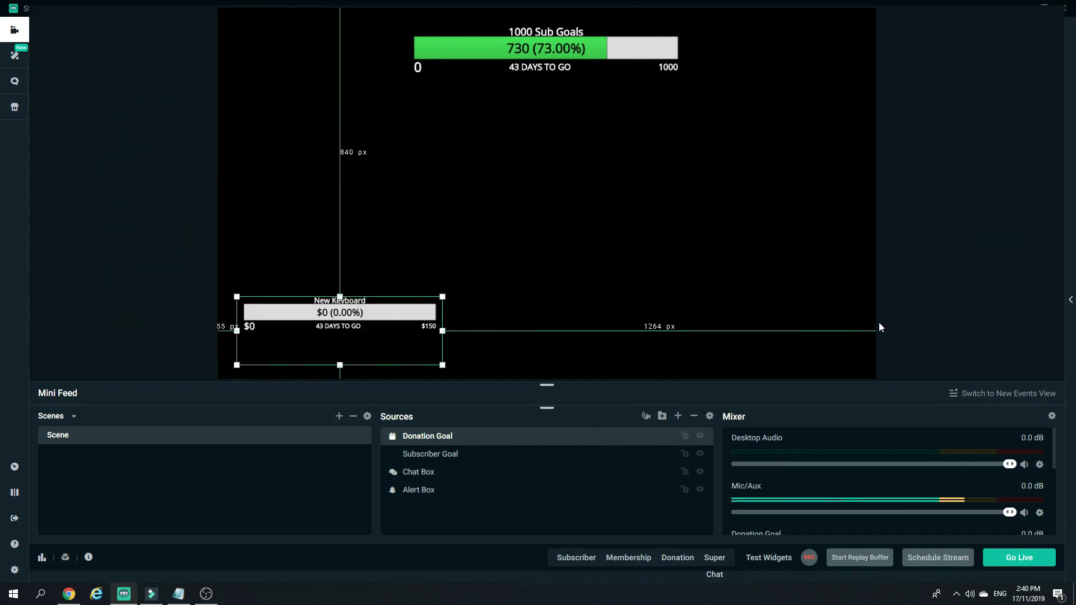
pyautogui.click(701, 436)
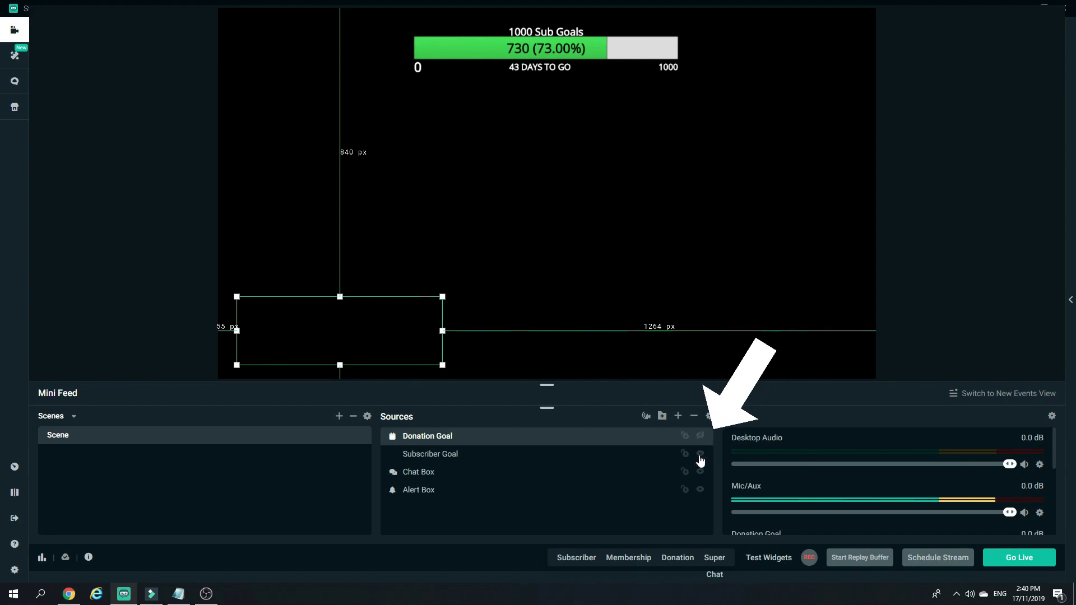
pyautogui.click(700, 454)
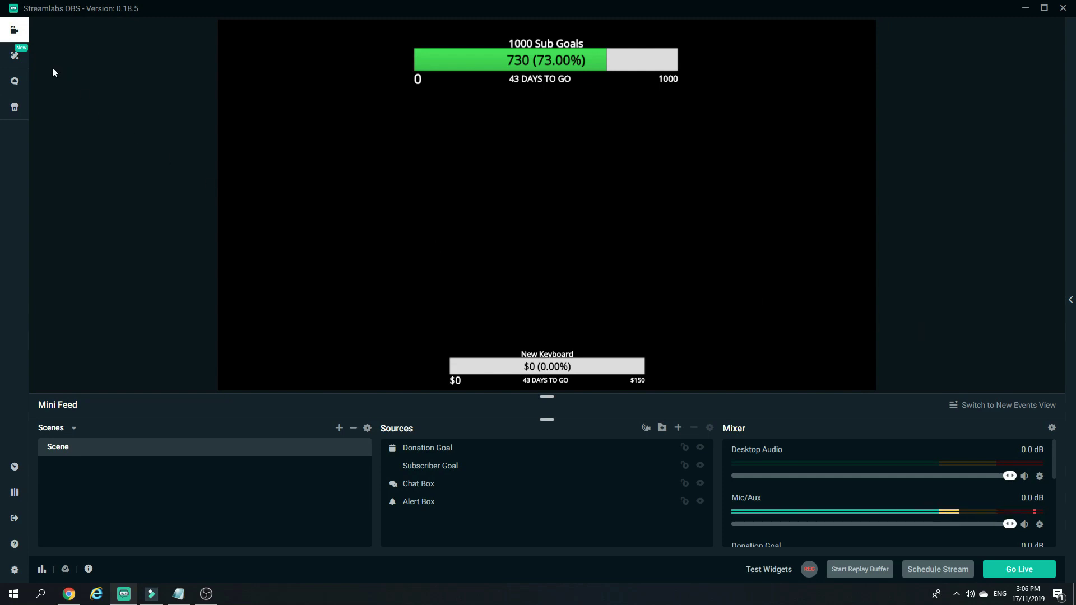
# Step: Browse widget themes filtered to Alert Box, Goals and Chatbox designs
pyautogui.click(16, 59)
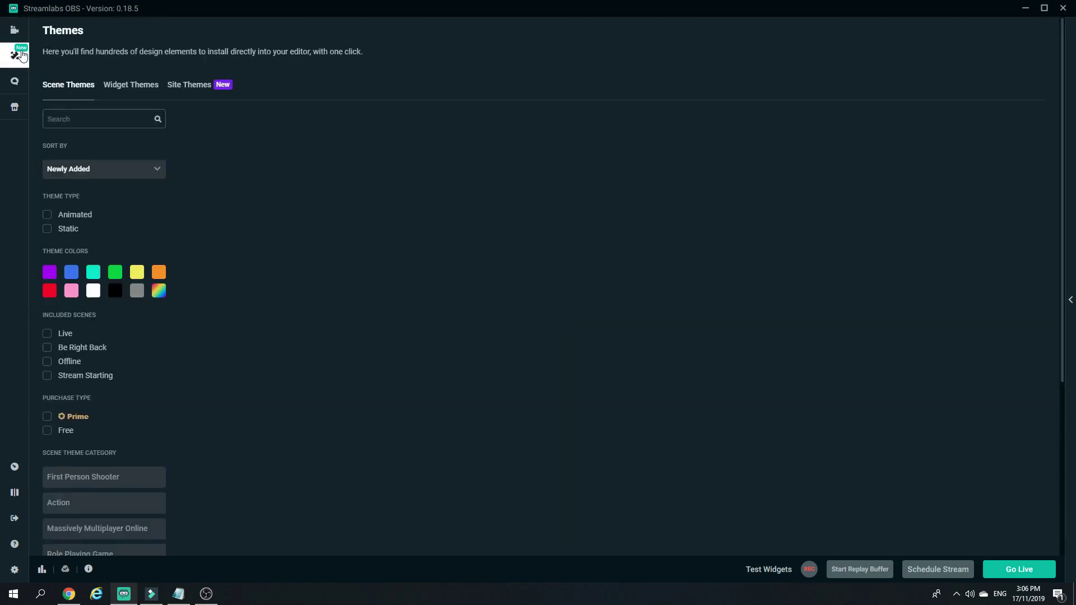
pyautogui.click(129, 93)
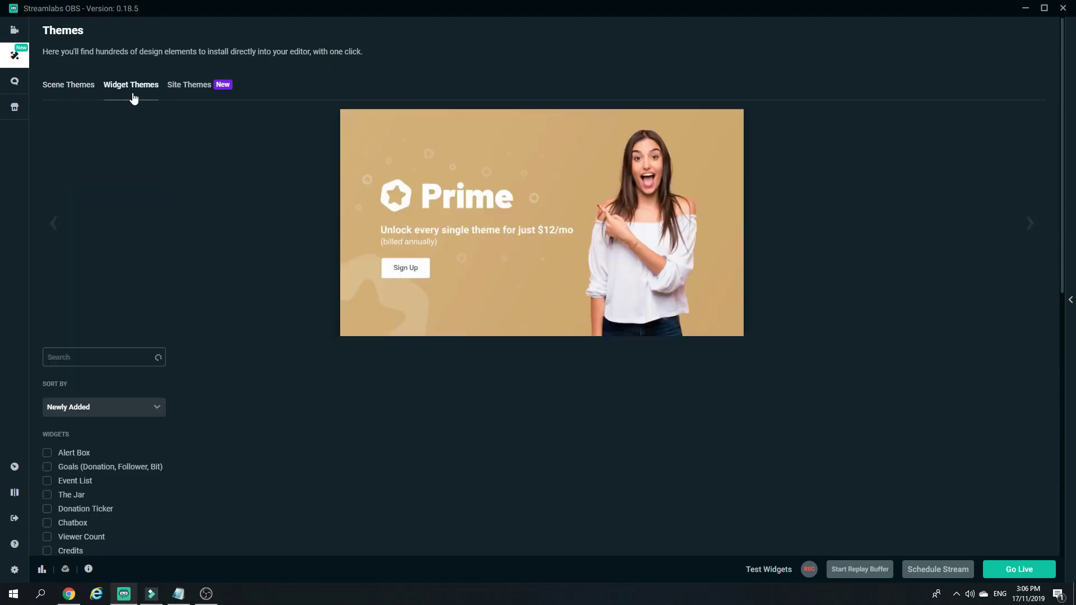
pyautogui.scroll(-5, 387, 314)
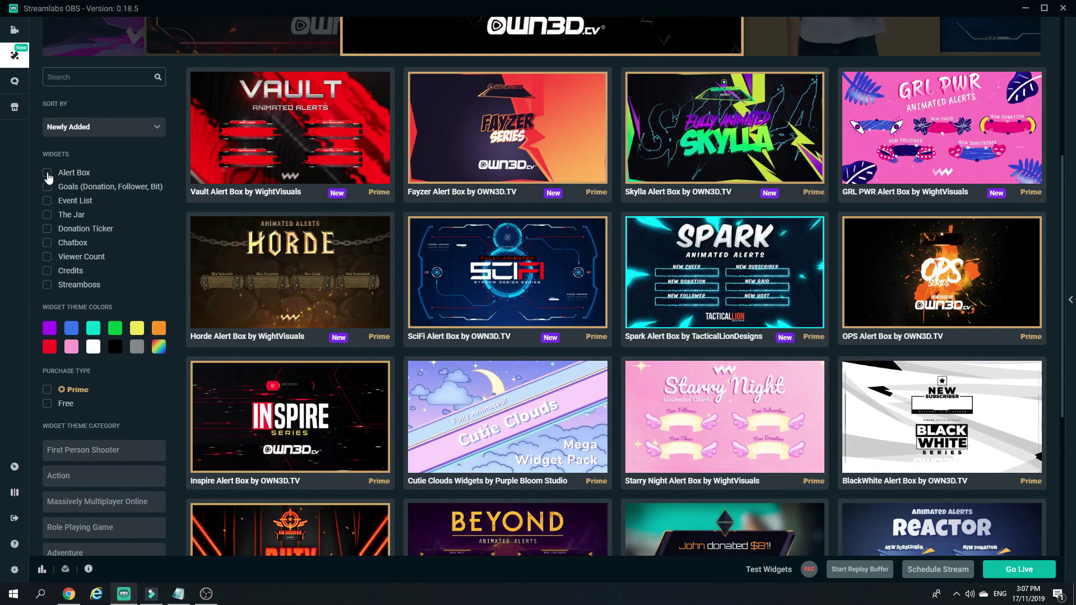
pyautogui.click(49, 175)
pyautogui.click(48, 189)
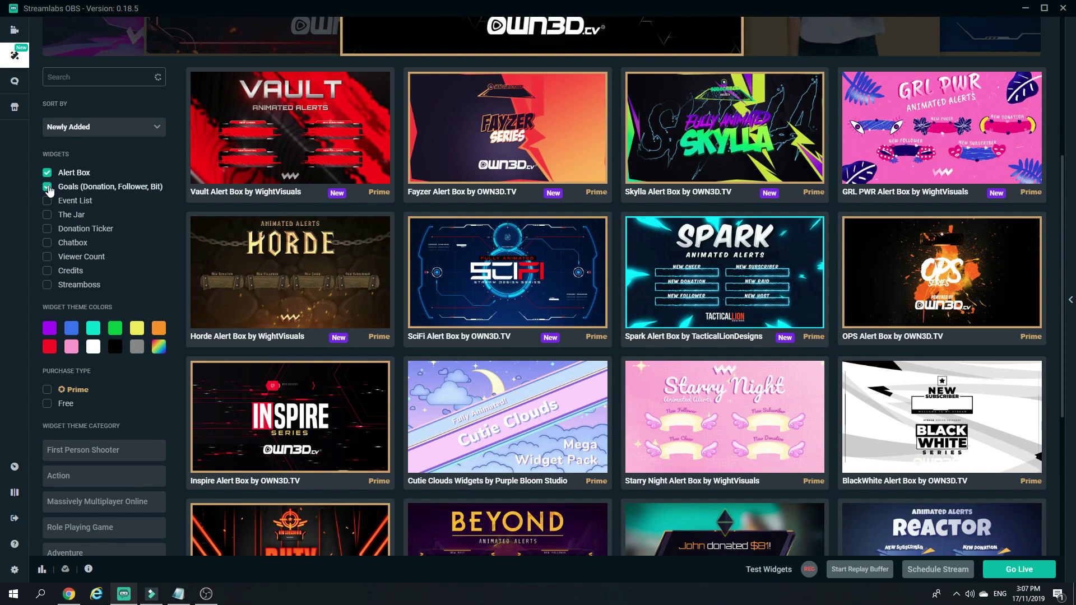
pyautogui.click(51, 243)
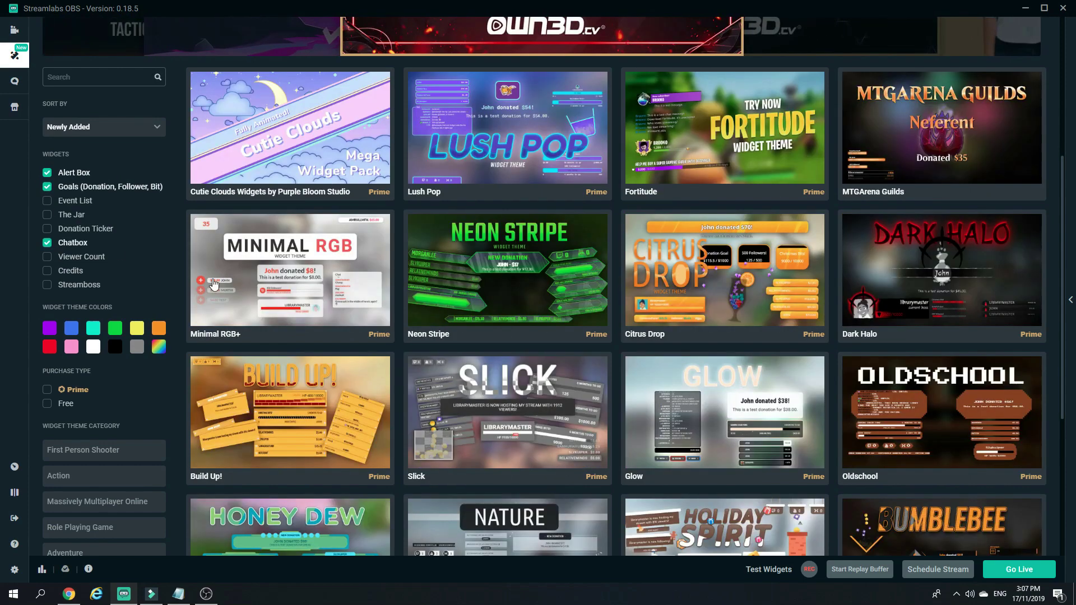
pyautogui.scroll(-5, 620, 336)
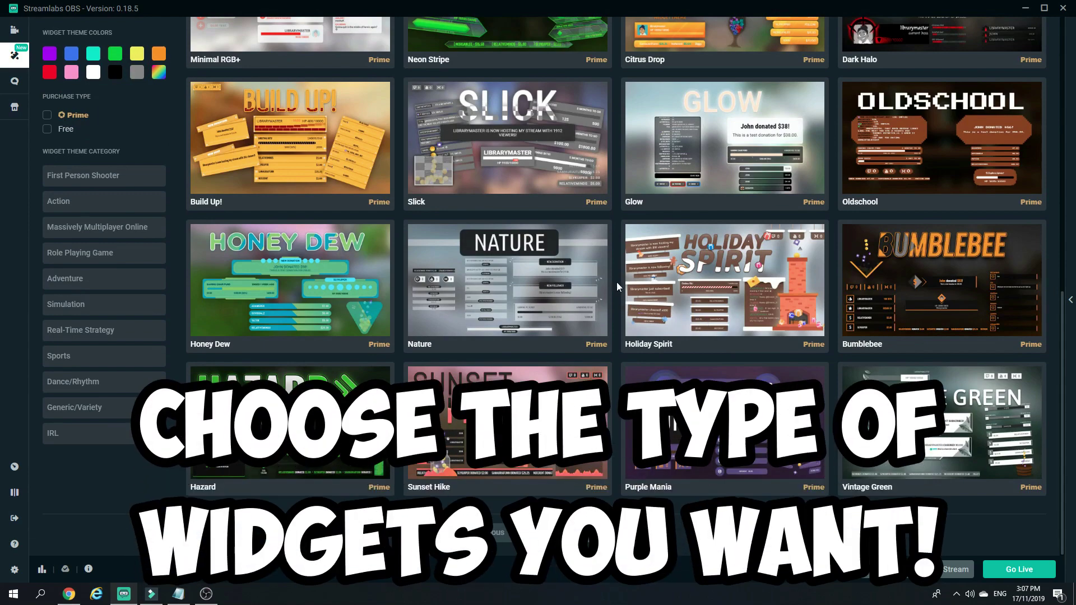
pyautogui.scroll(5, 616, 281)
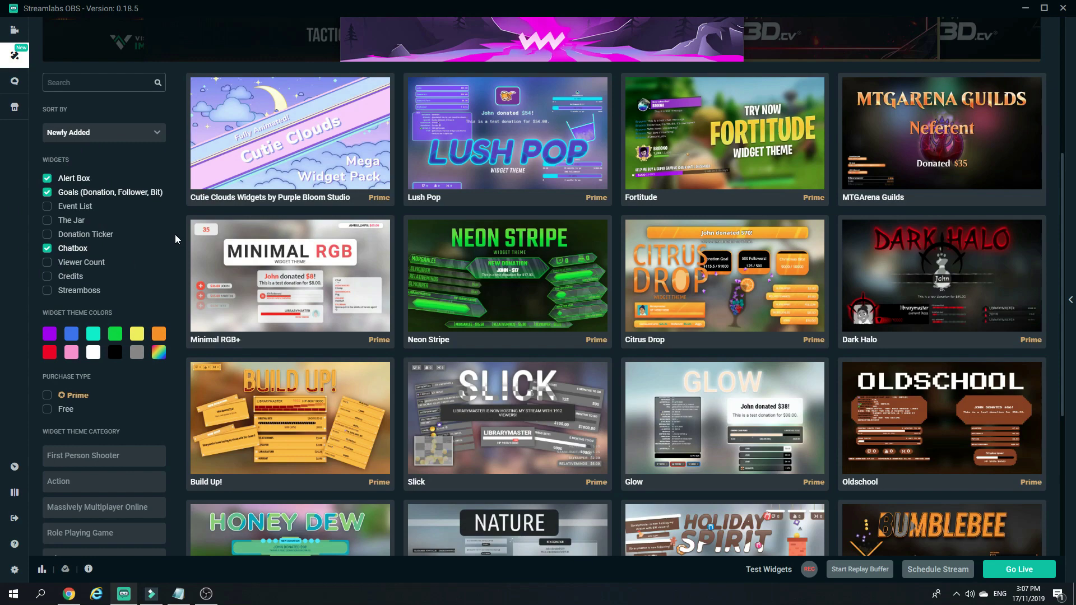
pyautogui.scroll(-1, 183, 282)
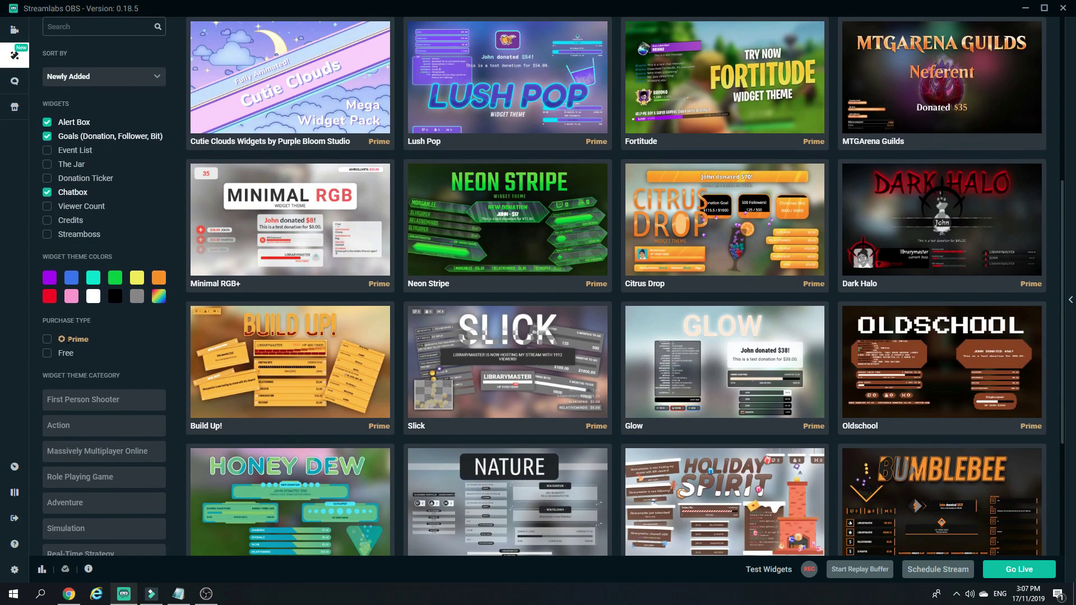
pyautogui.scroll(-4, 176, 302)
pyautogui.scroll(6, 176, 301)
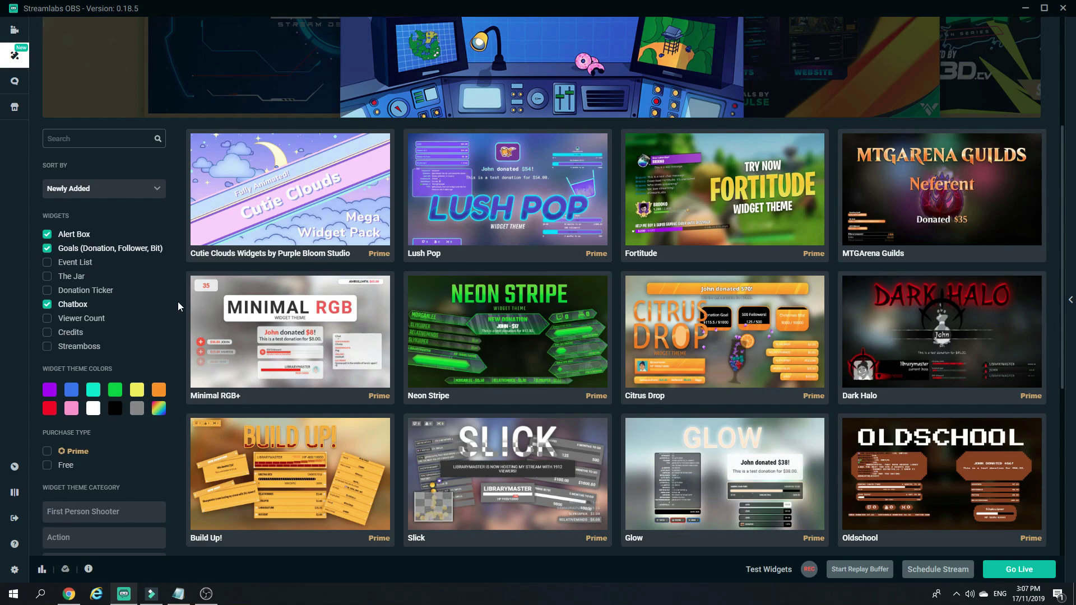
pyautogui.scroll(-2, 171, 308)
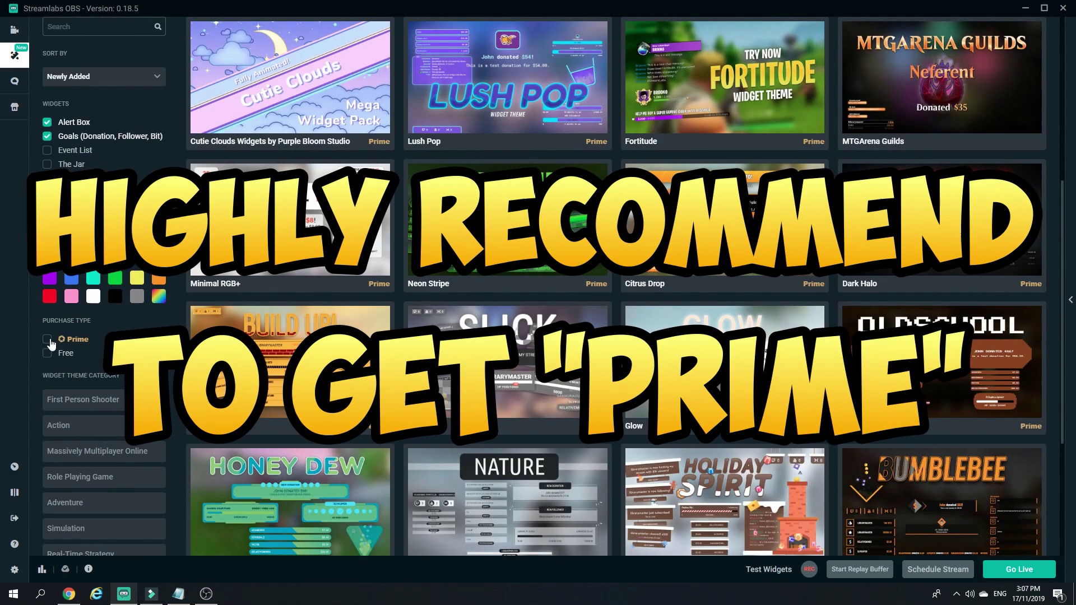
# Step: Restrict the themes to Free ones and open the Soulstone theme's page
pyautogui.click(47, 354)
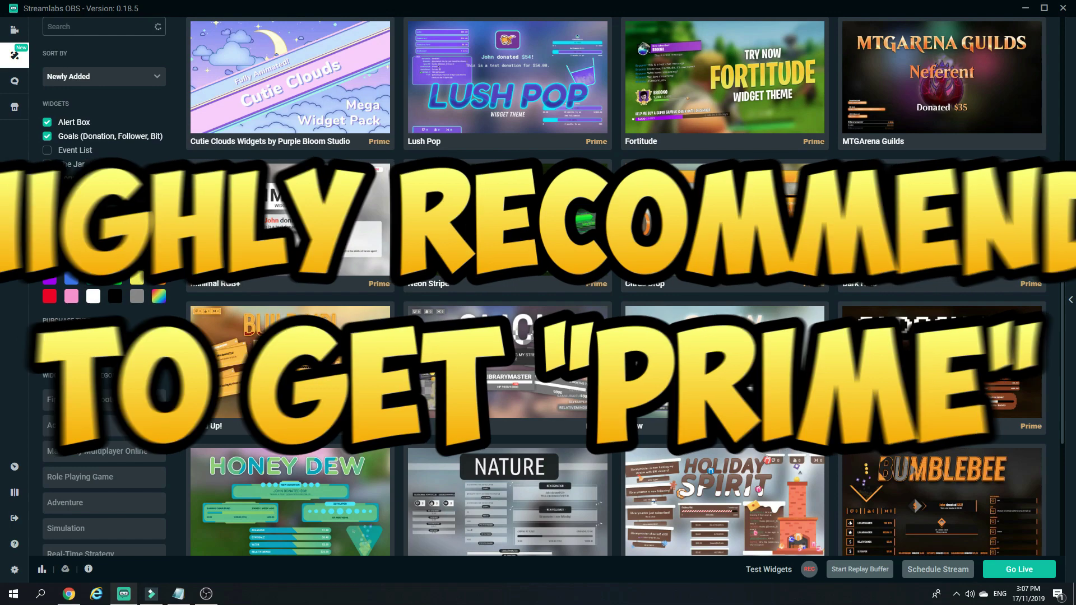
pyautogui.scroll(4, 622, 343)
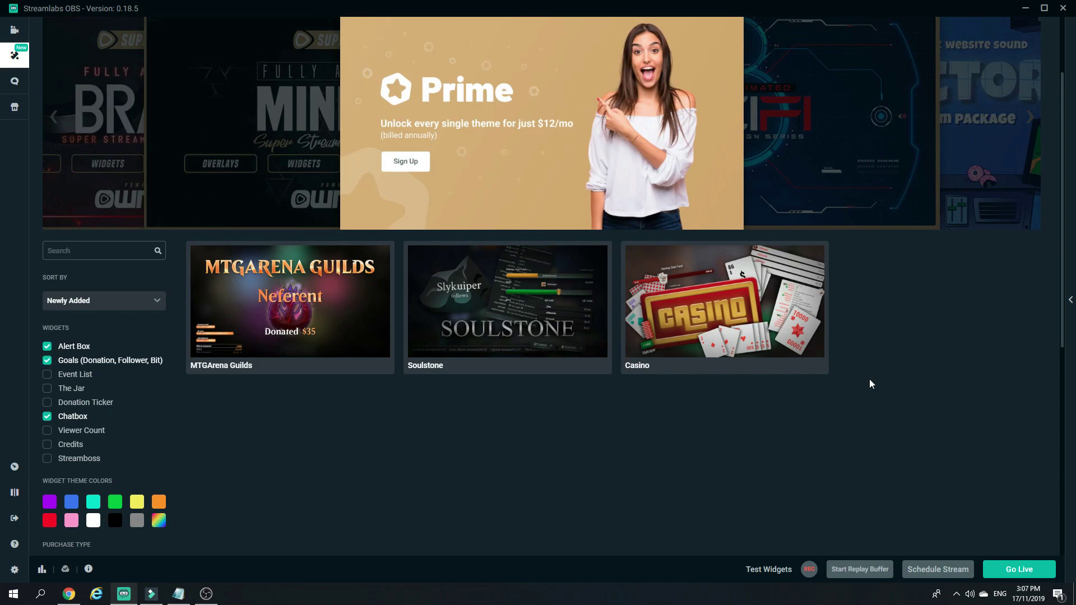
pyautogui.scroll(-1, 870, 381)
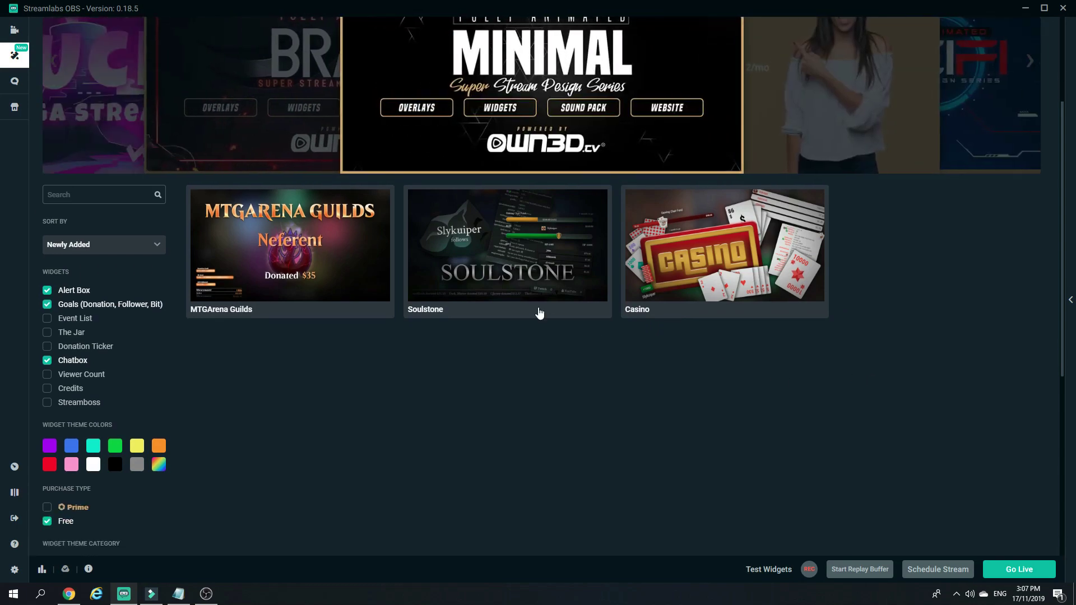
pyautogui.click(550, 259)
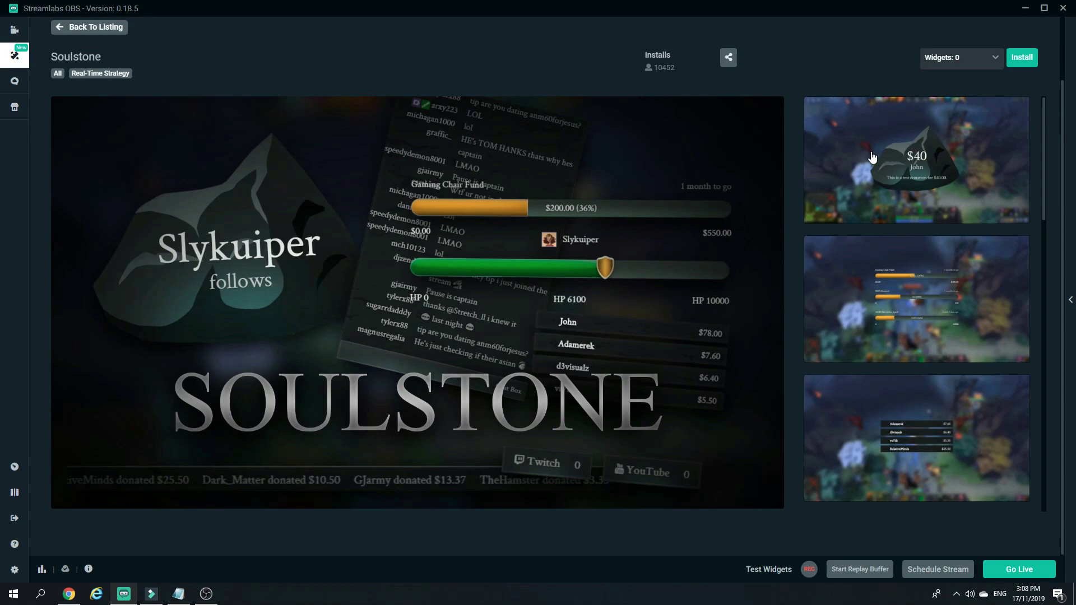
# Step: Preview Soulstone's goal bars, leaderboard and $40 donation alert images
pyautogui.click(872, 157)
pyautogui.click(891, 292)
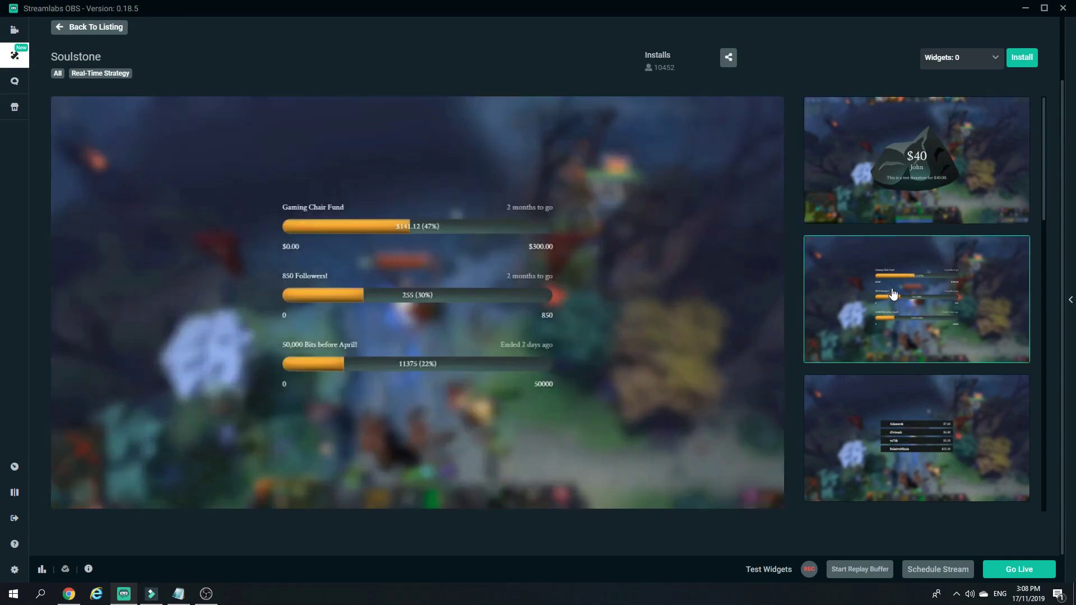
pyautogui.click(899, 430)
pyautogui.click(897, 170)
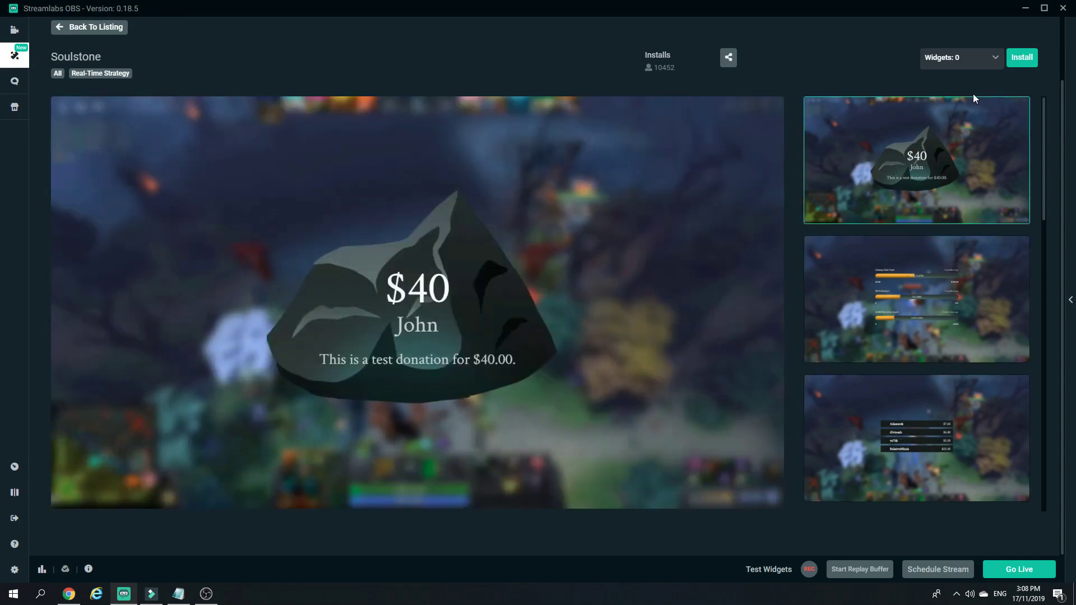
# Step: Select all eight Soulstone widgets and install the theme
pyautogui.click(993, 66)
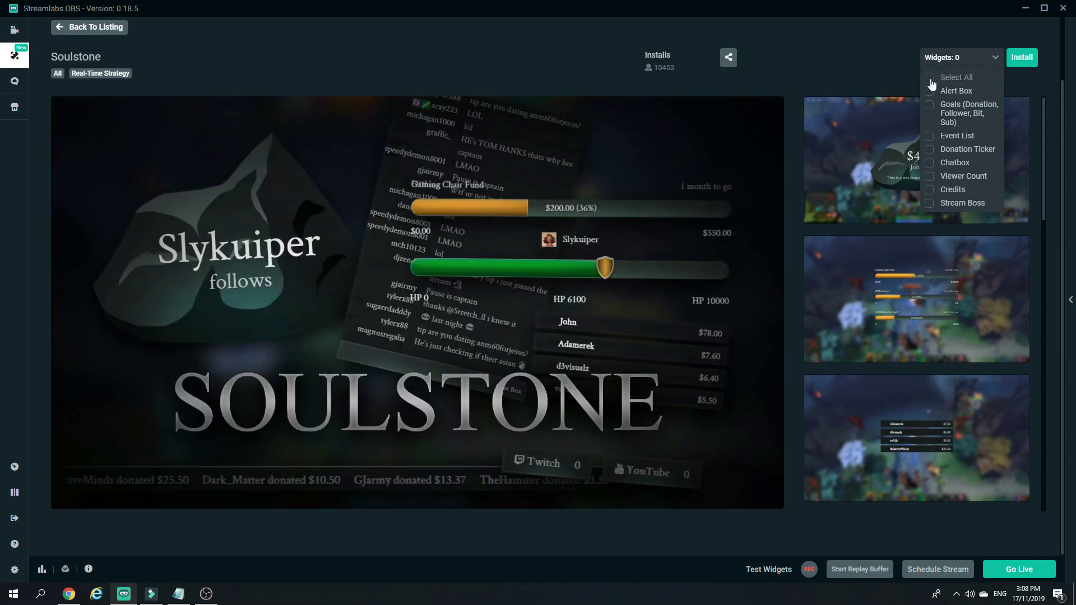
pyautogui.click(932, 83)
pyautogui.click(895, 75)
pyautogui.click(1022, 60)
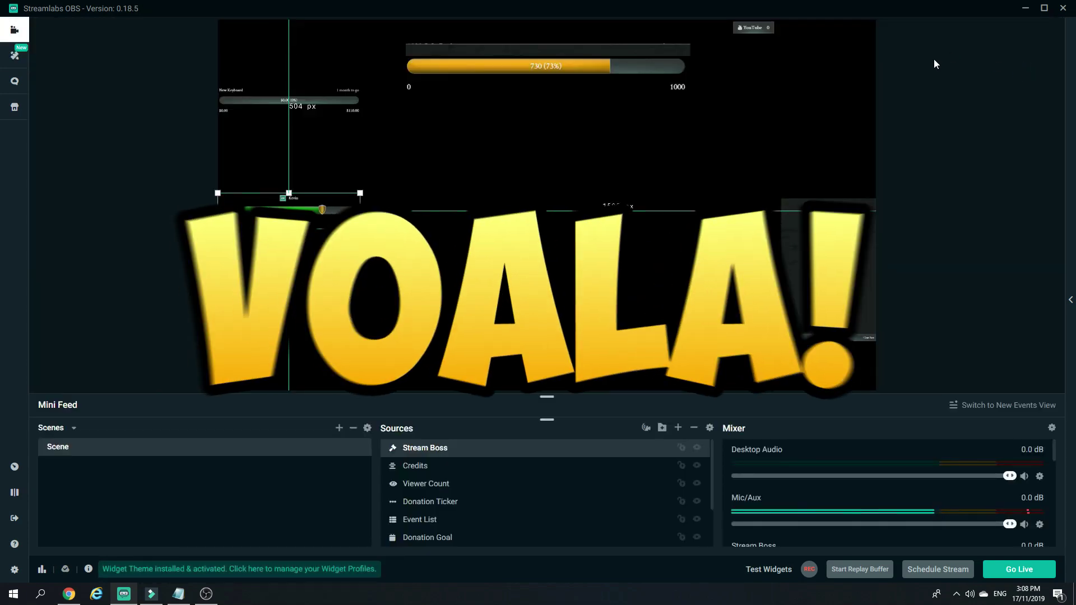
# Step: Hide the Stream Boss, Credits, Viewer Count, Donation Ticker and Event List widgets
pyautogui.click(956, 149)
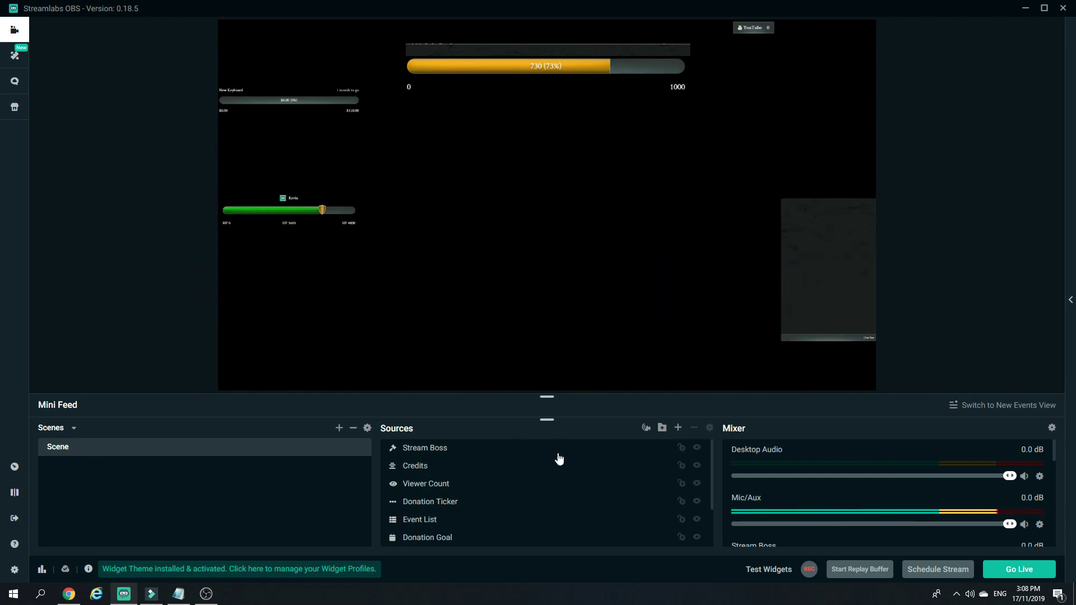
pyautogui.scroll(-1, 558, 454)
pyautogui.scroll(1, 569, 475)
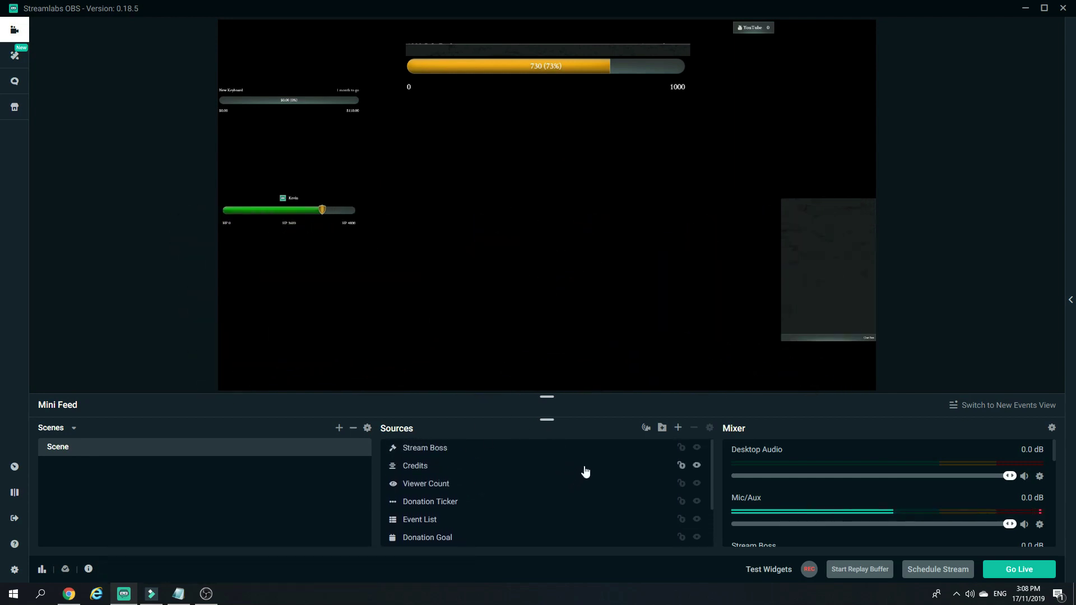
pyautogui.click(697, 449)
pyautogui.click(697, 466)
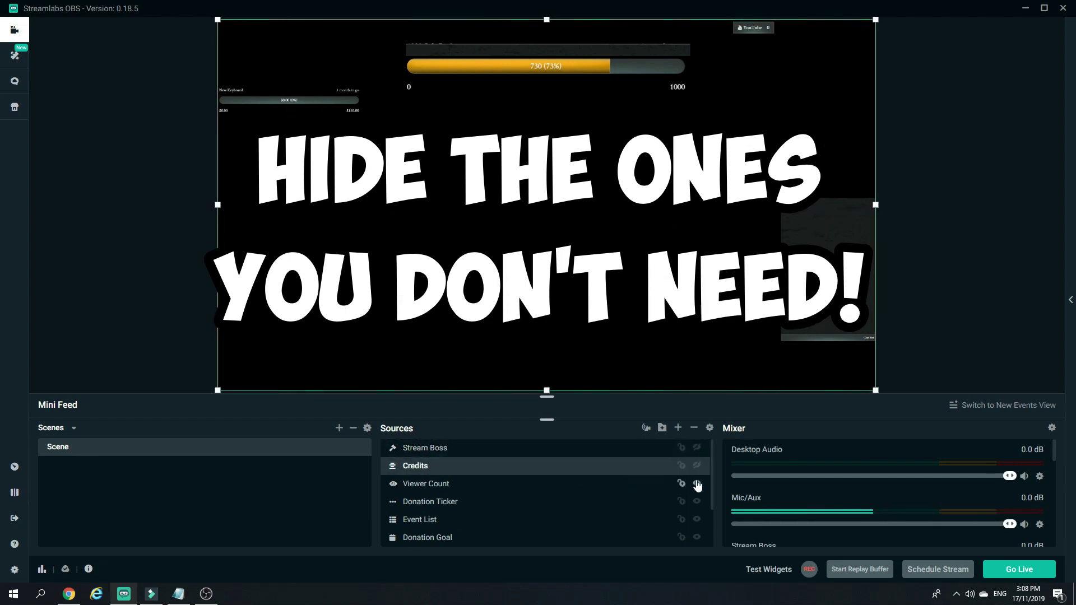
pyautogui.click(697, 484)
pyautogui.scroll(-1, 630, 474)
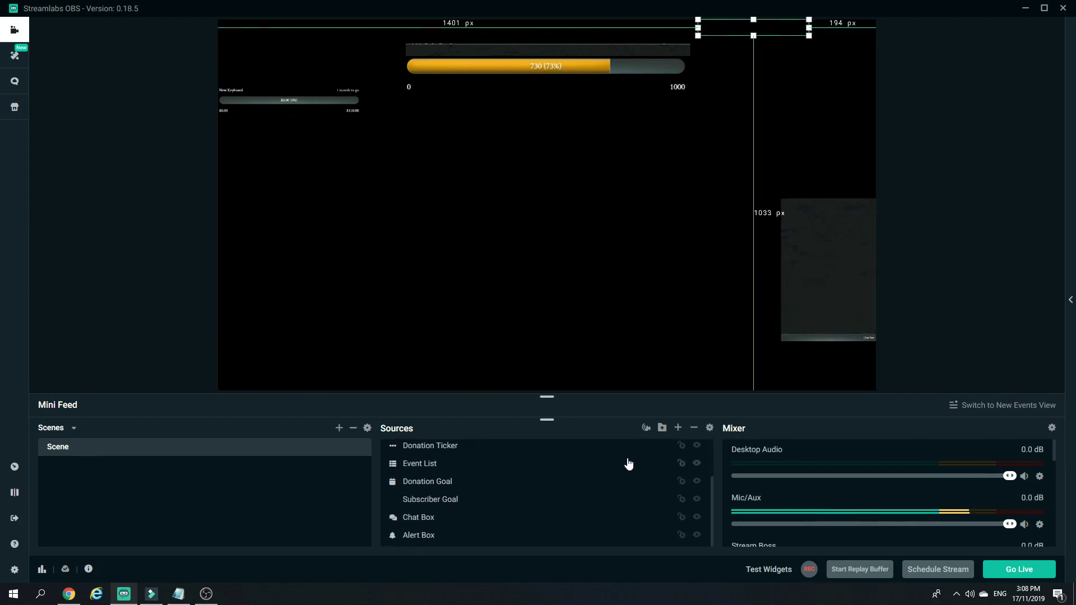
pyautogui.click(697, 446)
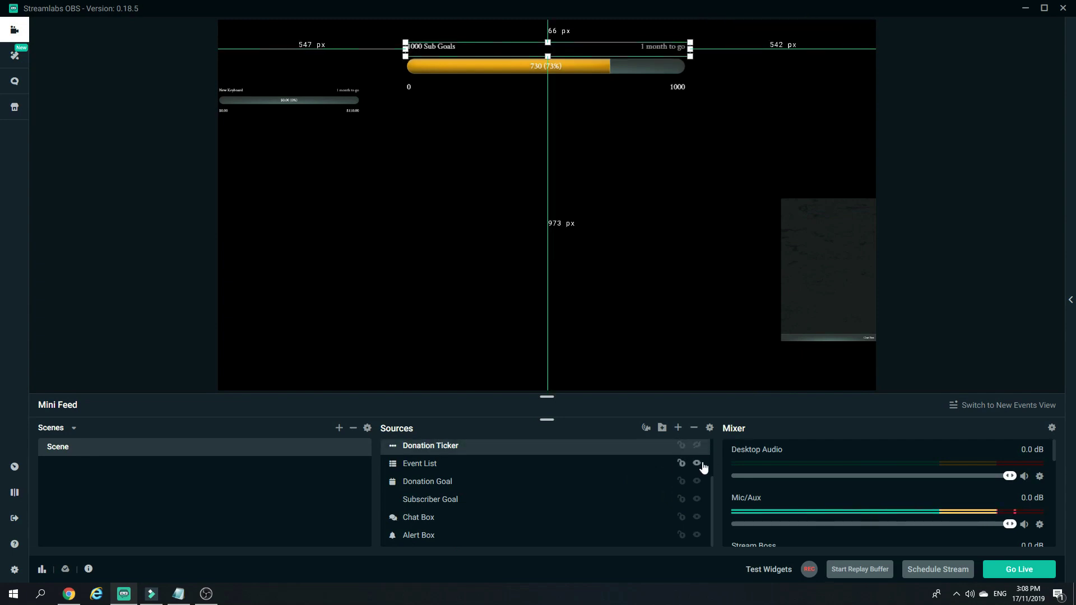
pyautogui.click(697, 464)
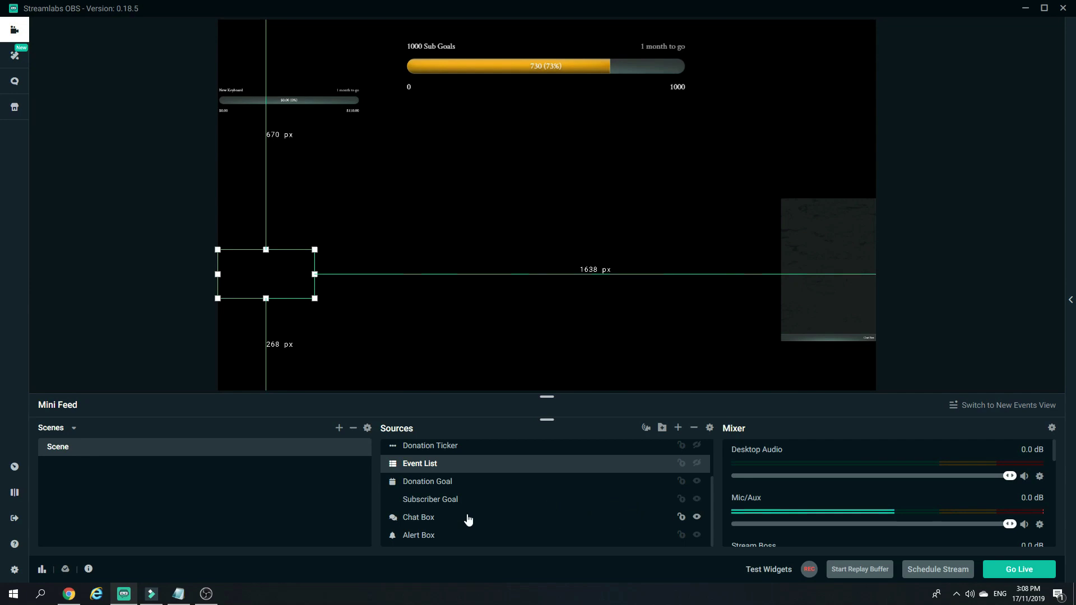
pyautogui.scroll(2, 539, 486)
# Step: Nudge the subscriber goal bar up and right, then move the chat box up-left and enlarge it
pyautogui.click(560, 67)
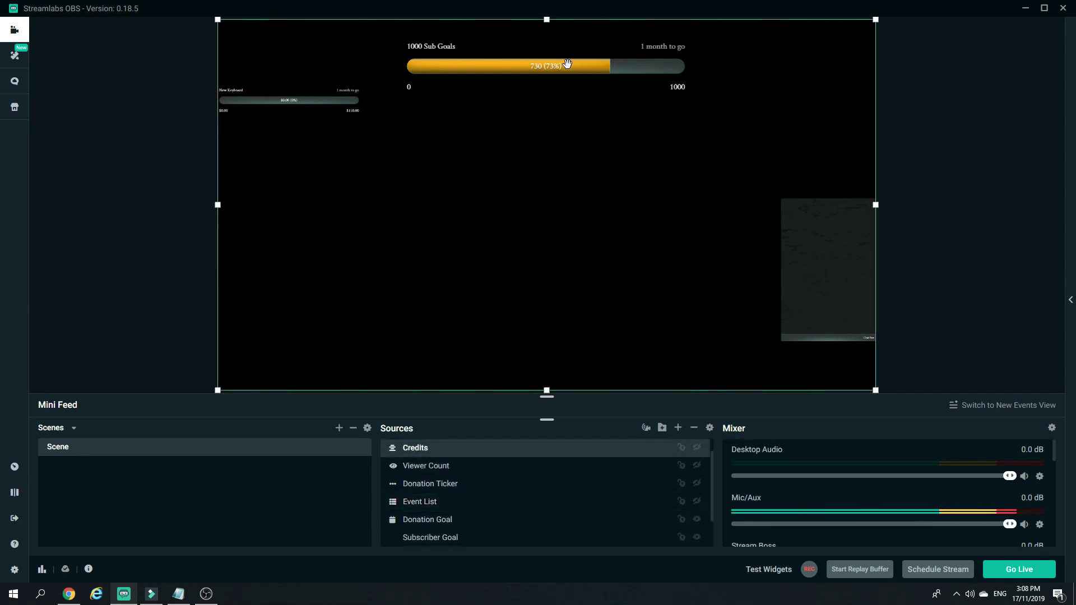
pyautogui.click(556, 67)
pyautogui.moveTo(556, 66)
pyautogui.mouseDown()
pyautogui.moveTo(591, 71)
pyautogui.moveTo(567, 67)
pyautogui.mouseUp()
pyautogui.click(818, 261)
pyautogui.click(826, 278)
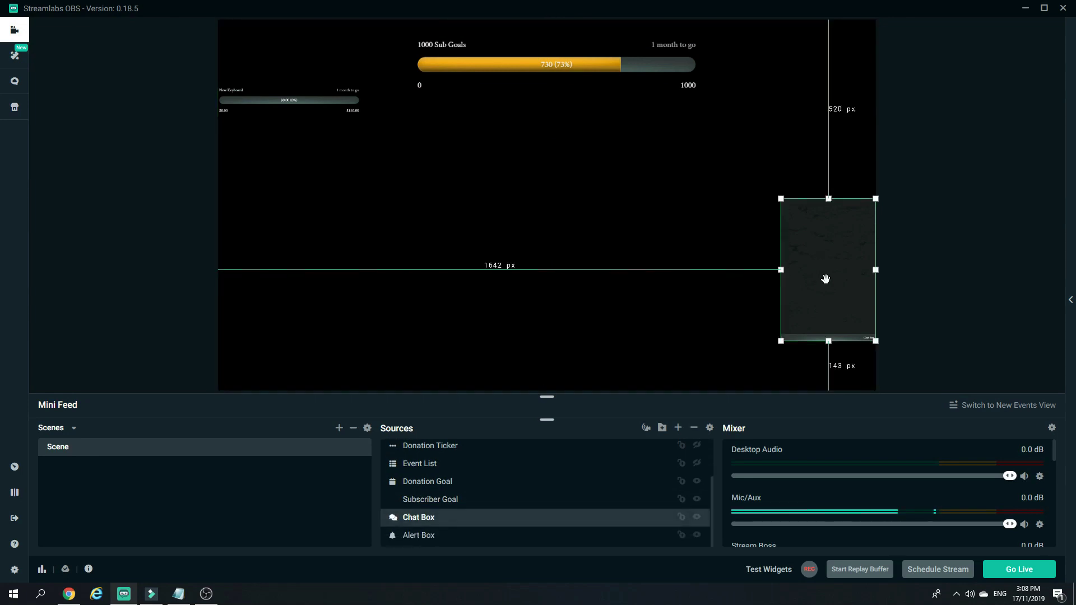
pyautogui.moveTo(818, 264); pyautogui.dragTo(795, 216)
pyautogui.click(839, 273)
pyautogui.click(819, 230)
pyautogui.moveTo(838, 269); pyautogui.dragTo(859, 304)
# Step: Play a test subscriber alert from the alert box
pyautogui.click(550, 192)
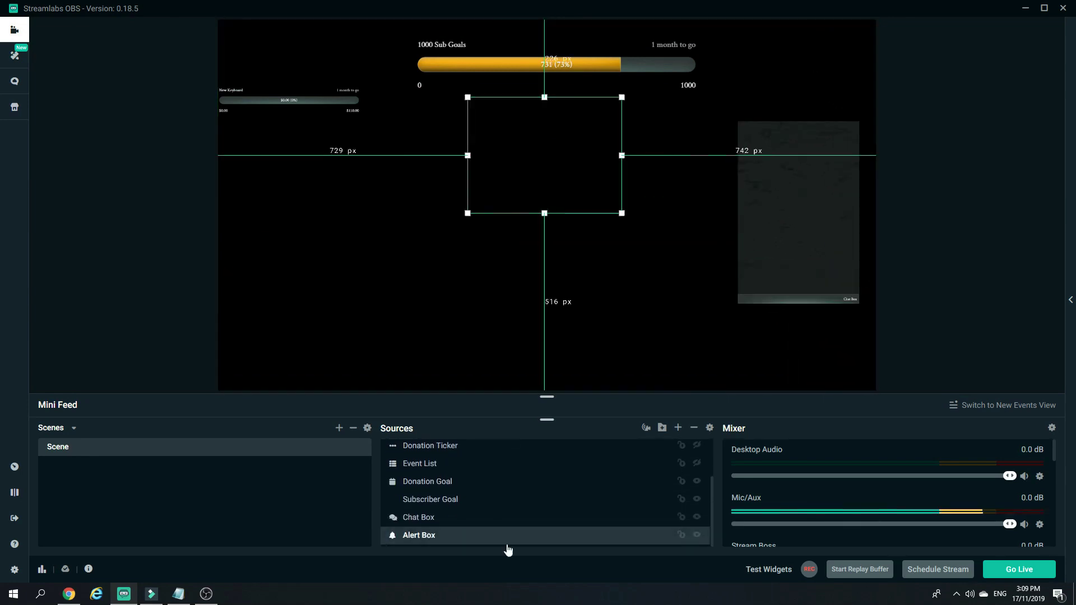
pyautogui.click(753, 572)
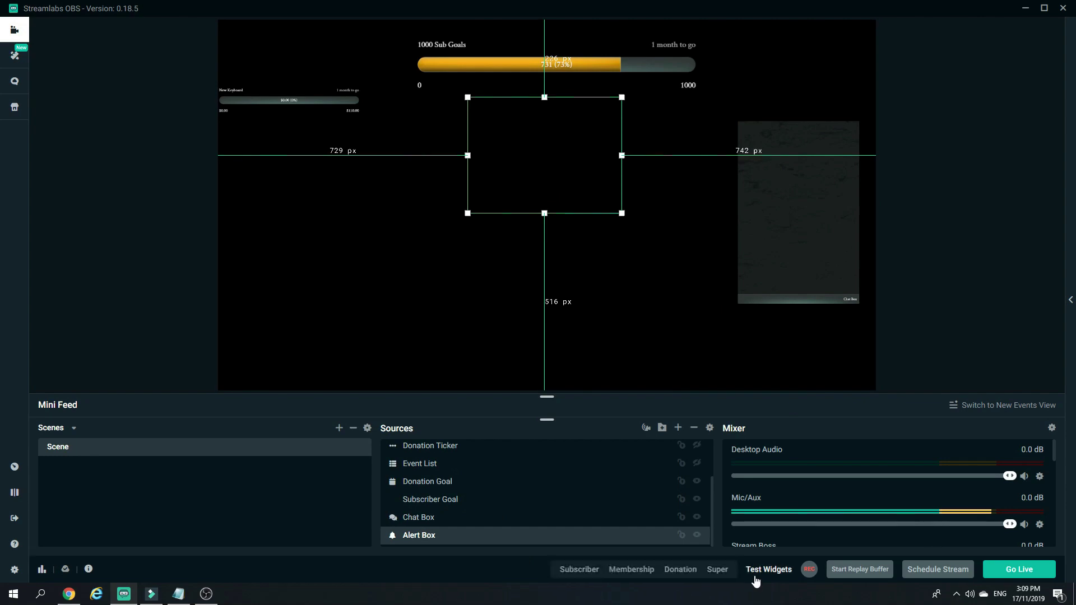
pyautogui.click(588, 576)
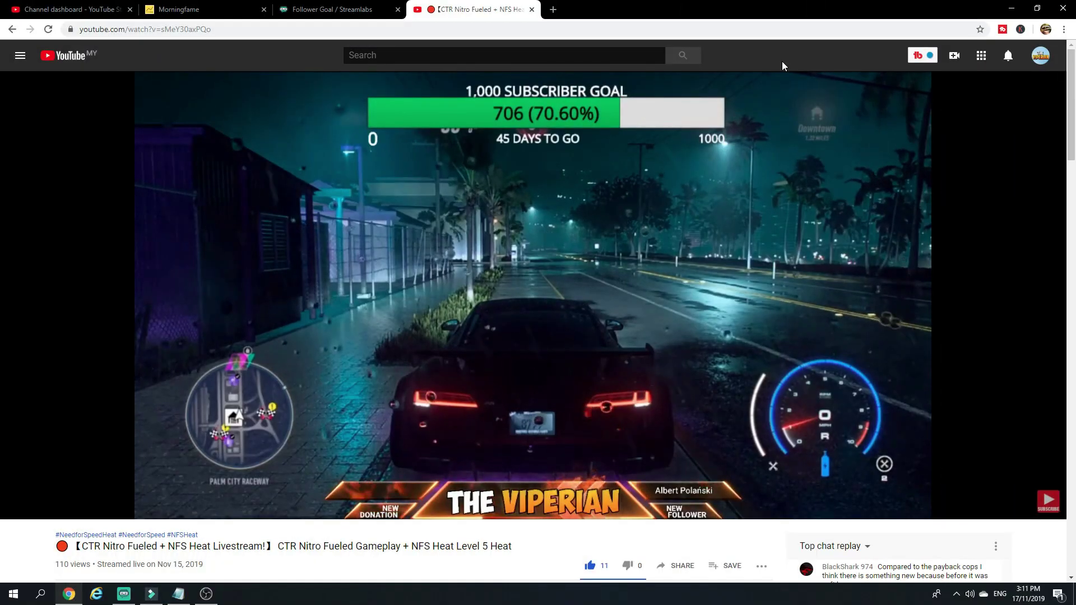